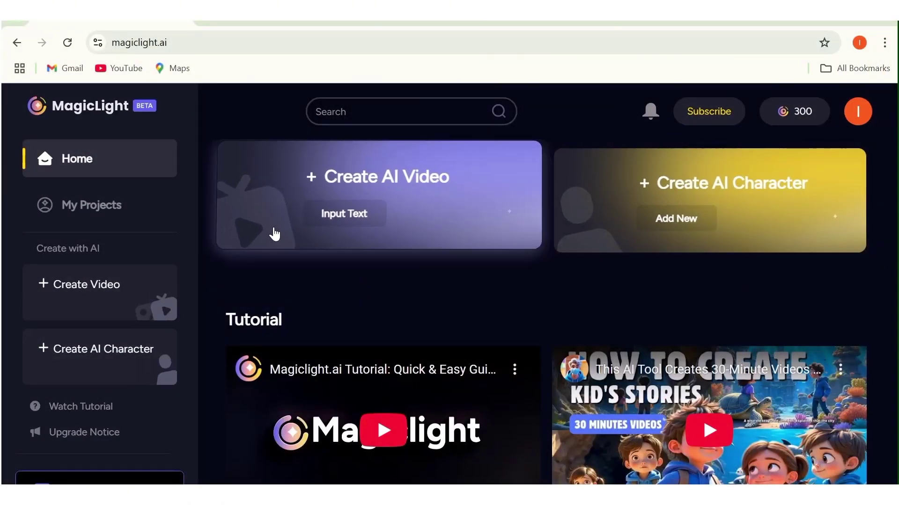
Start a new AI video with landscape aspect ratio and English as the video language
click(433, 189)
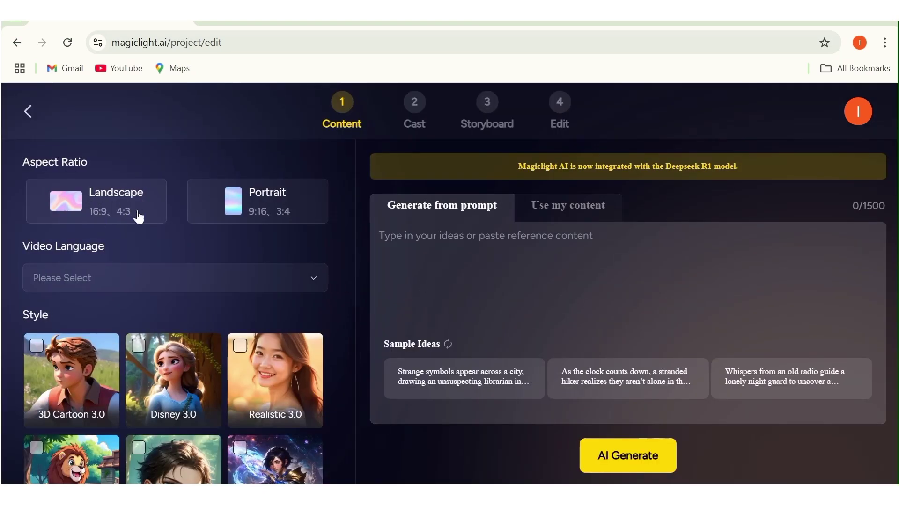
click(126, 195)
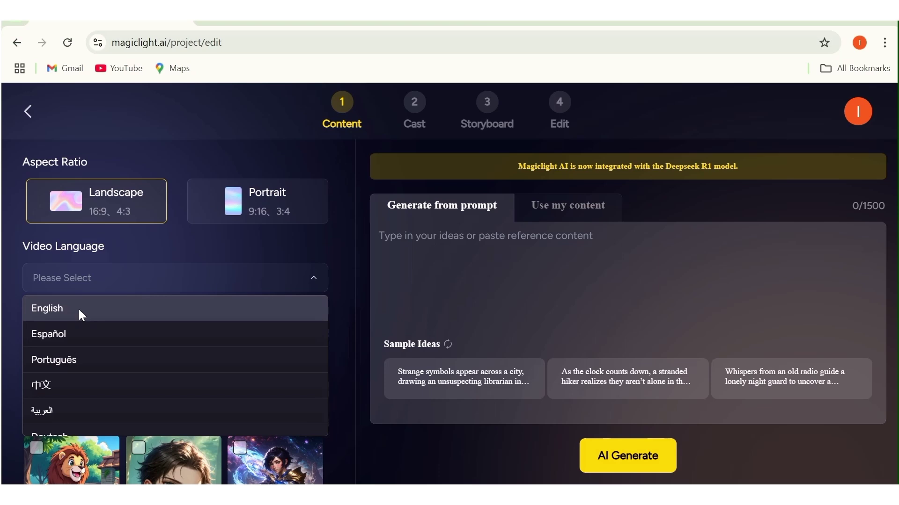
click(76, 309)
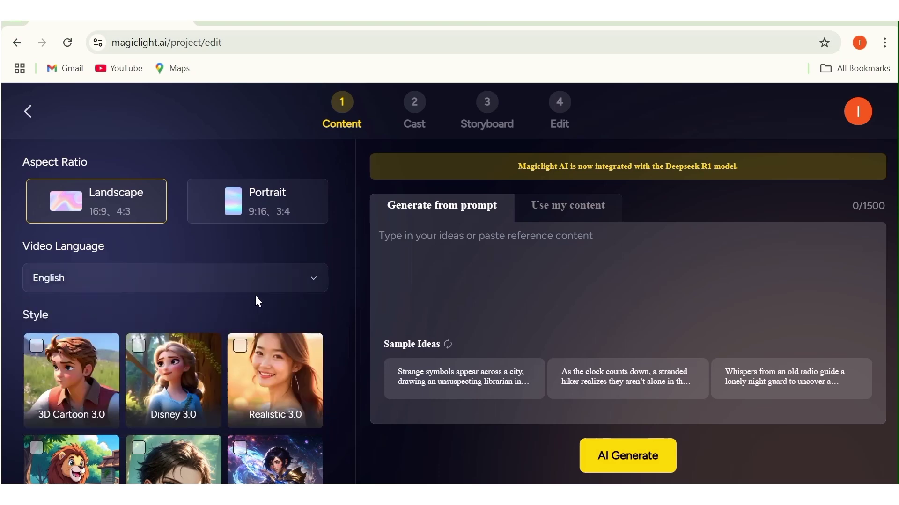
Browse the available visual styles and choose Disney 3.0 for the video
scroll(261, 377, down, 5)
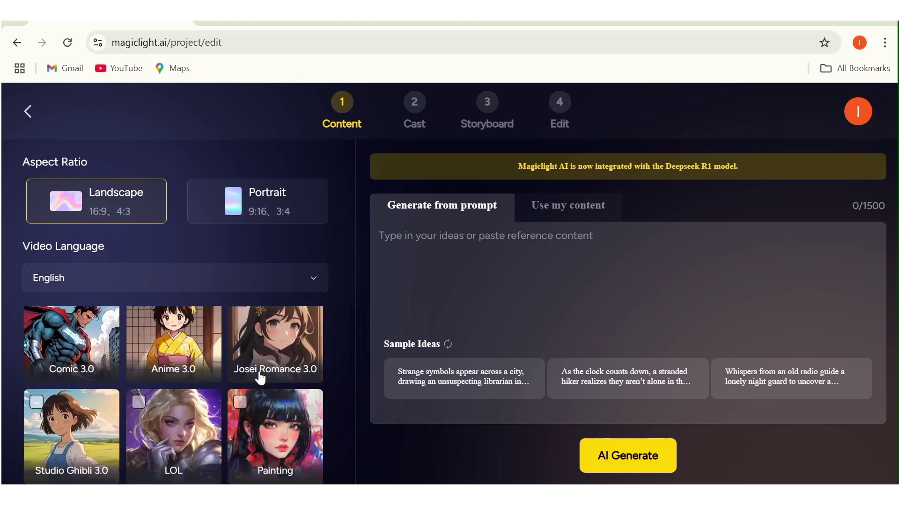
scroll(261, 377, down, 3)
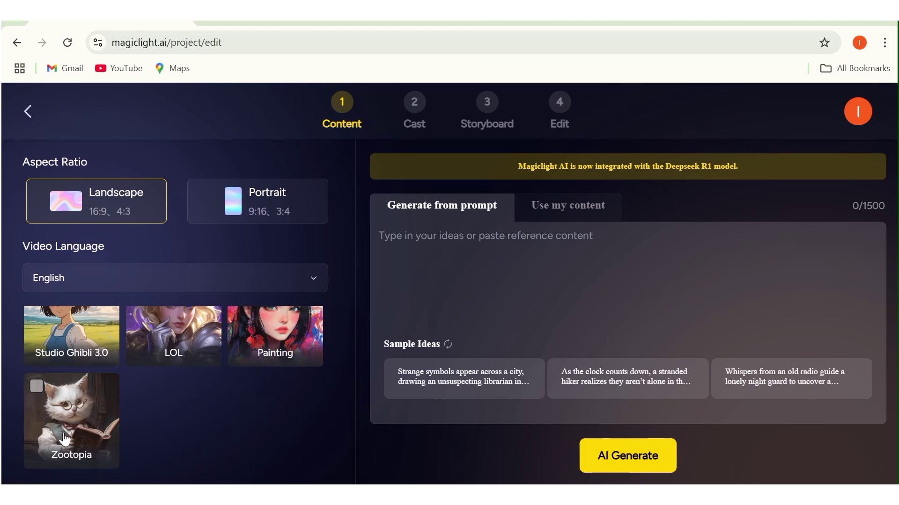
scroll(64, 439, up, 2)
scroll(64, 439, up, 2)
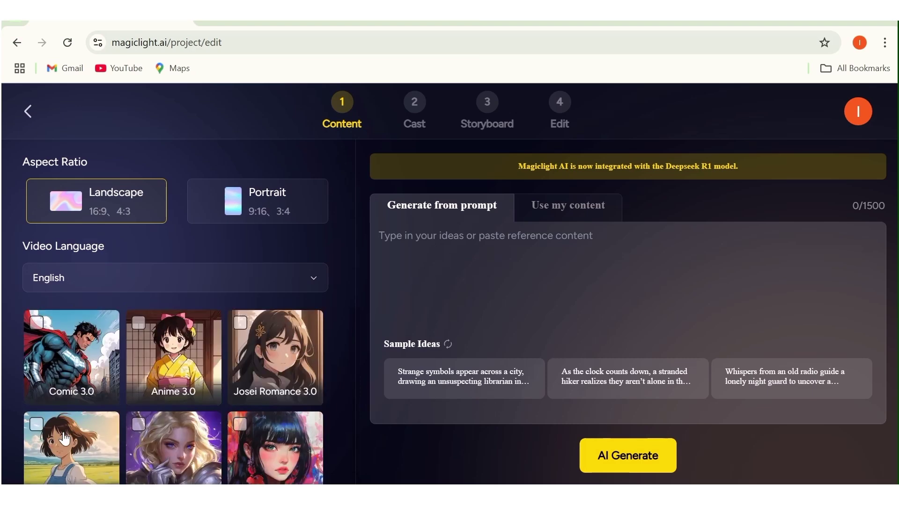
scroll(64, 439, up, 8)
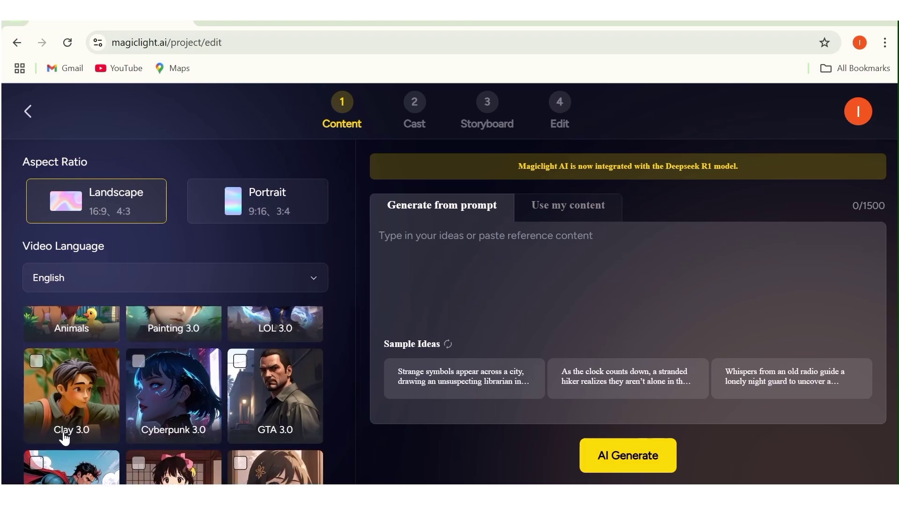
click(140, 347)
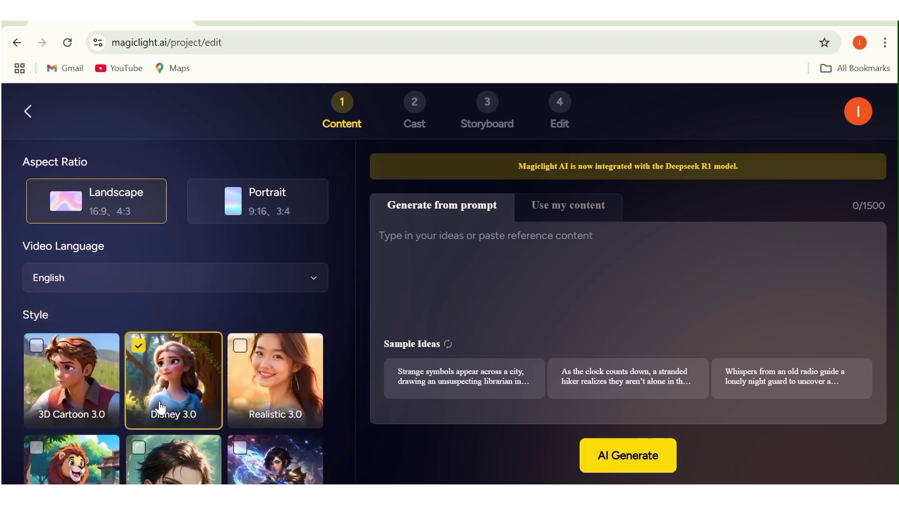
scroll(302, 330, down, 10)
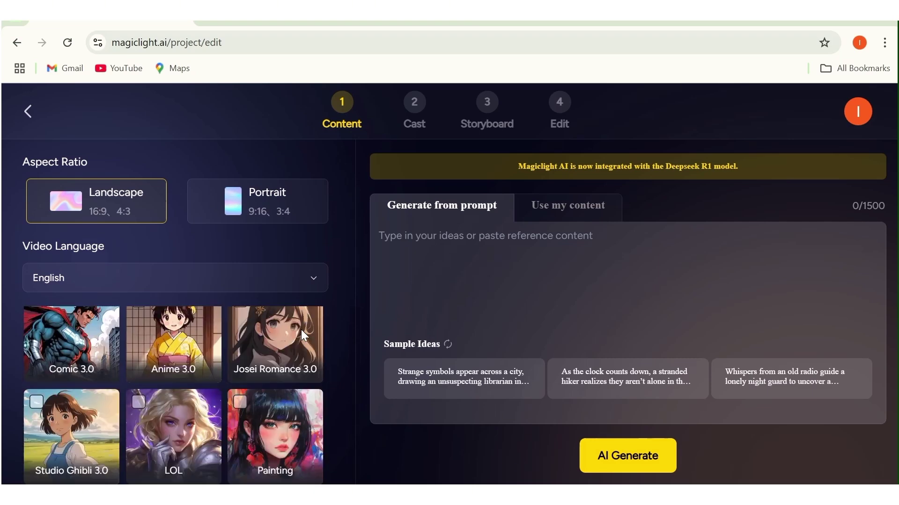
scroll(302, 329, up, 10)
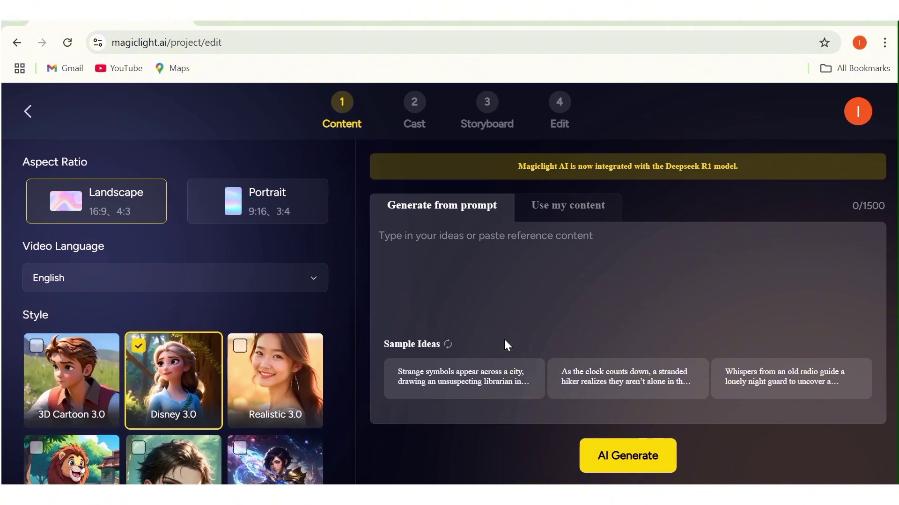
Switch the story source to own content and clear the sample story text
click(570, 209)
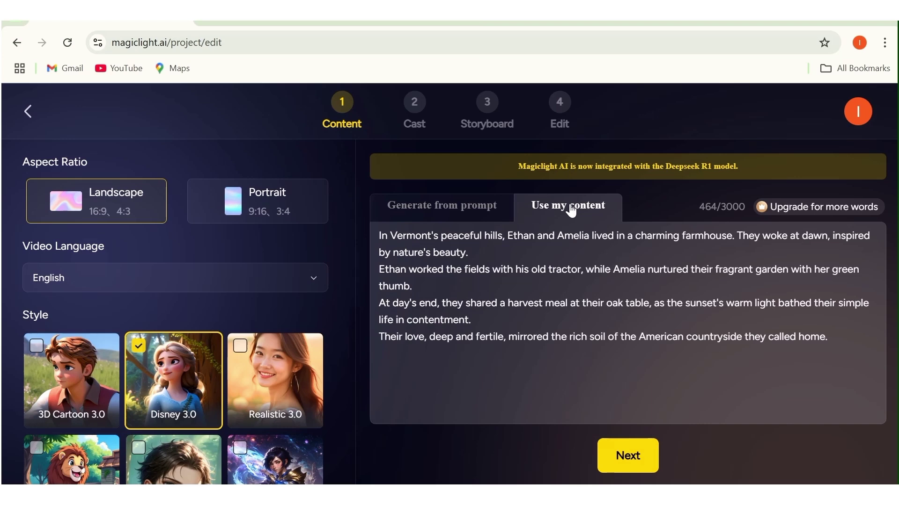
drag(835, 340, 365, 241)
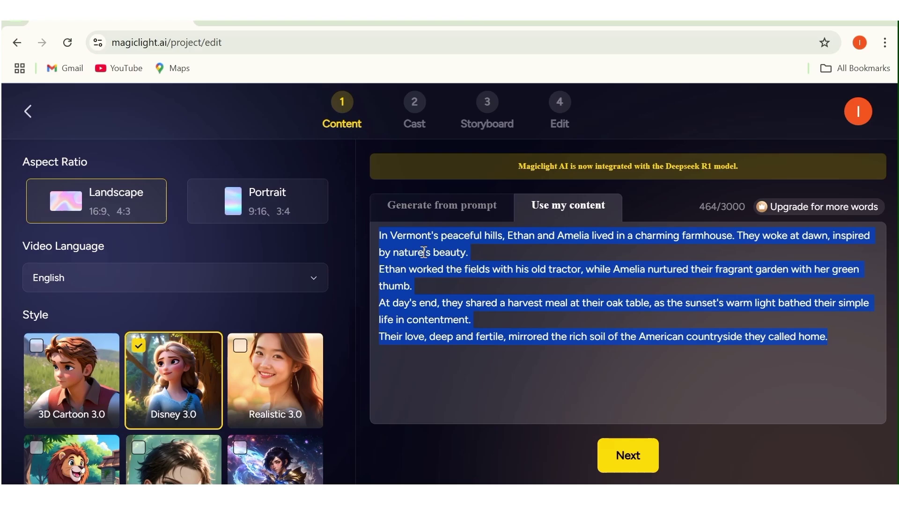
key(BackSpace)
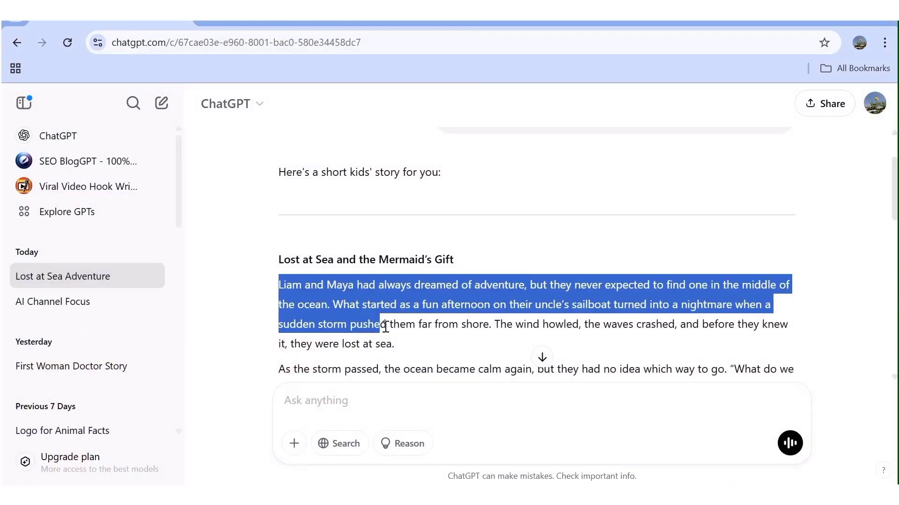
Copy the full body of the "Lost at Sea and the Mermaid's Gift" story from ChatGPT and paste it as the video content in MagicLight
drag(321, 267, 407, 371)
drag(521, 292, 562, 275)
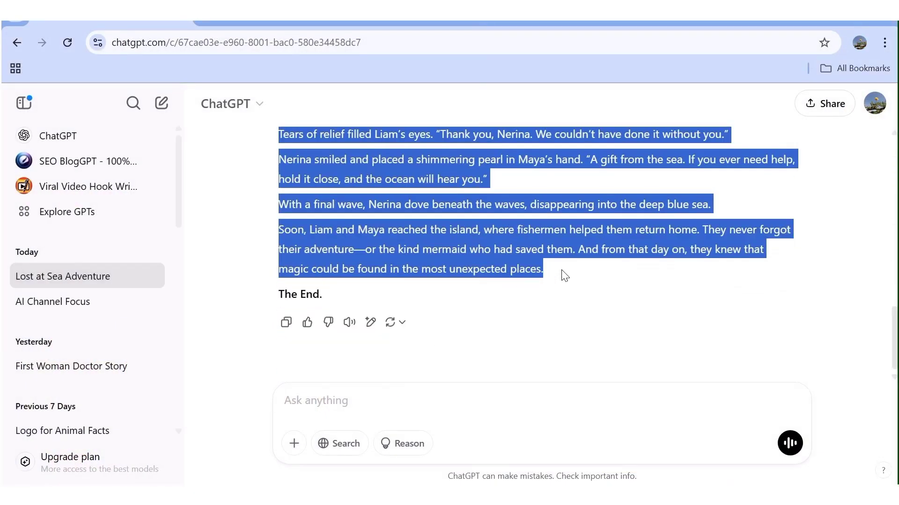
right_click(536, 244)
click(524, 266)
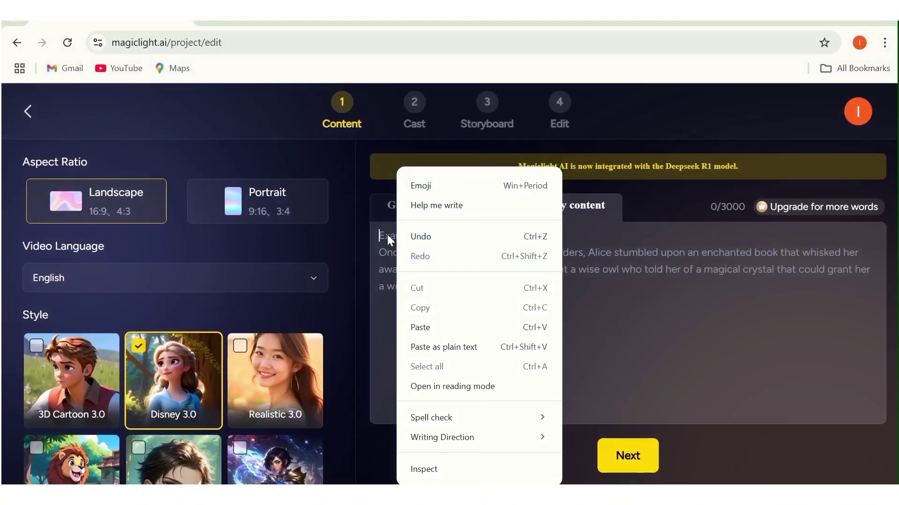
click(432, 331)
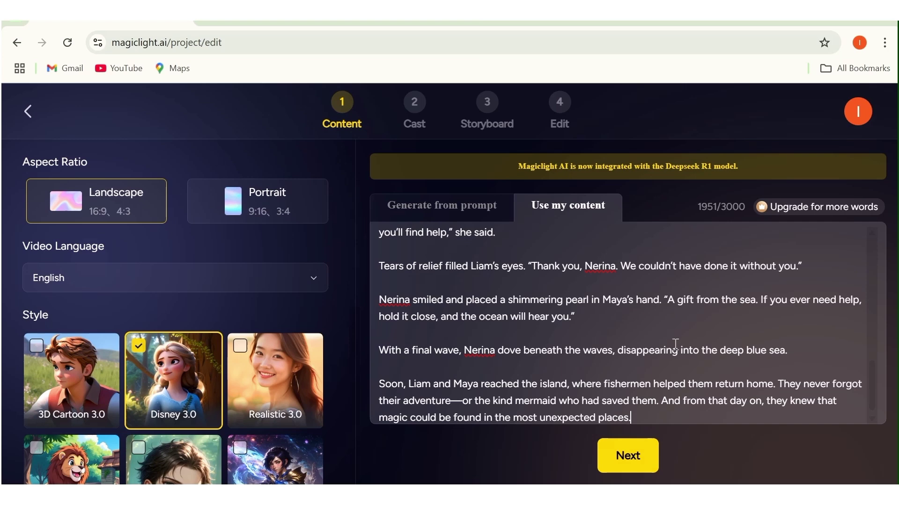
Check the pasted story from beginning to end and have it broken down into shots
scroll(579, 380, up, 15)
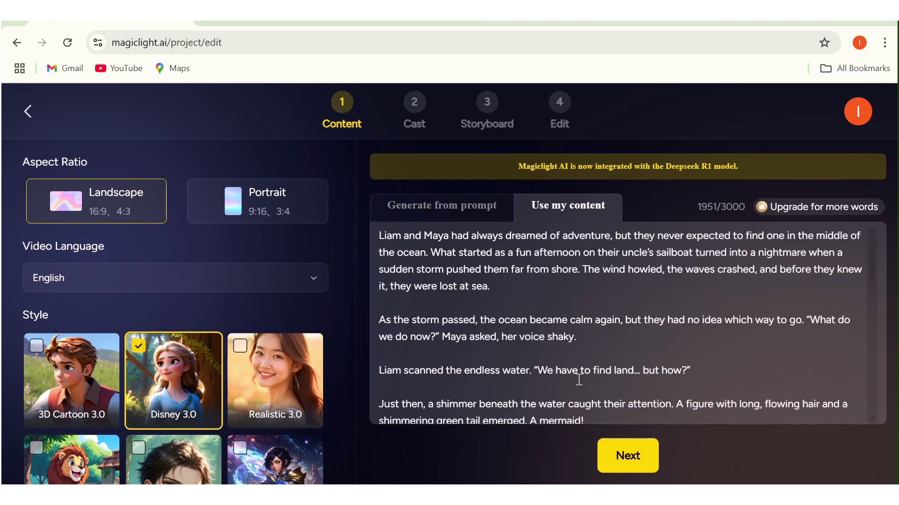
scroll(579, 380, down, 15)
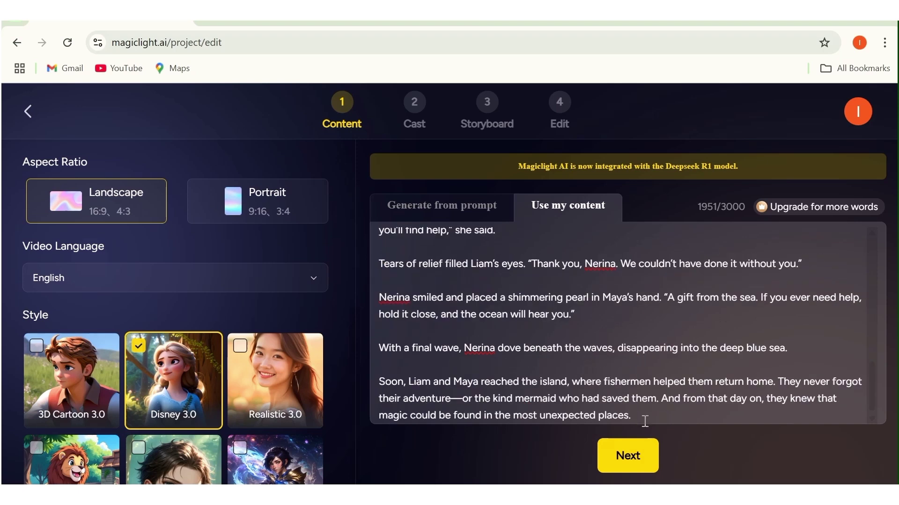
click(628, 456)
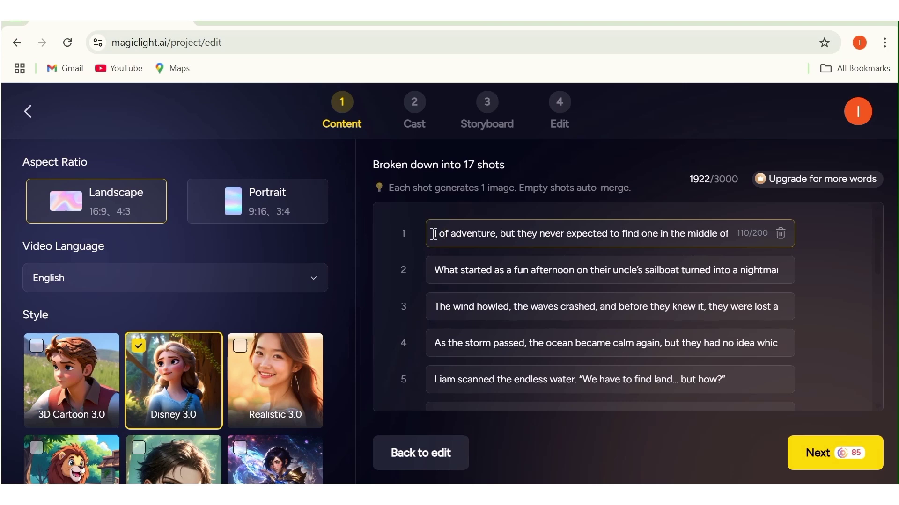
Review the text of the individual shots through the last one and proceed to the Cast stage
click(443, 272)
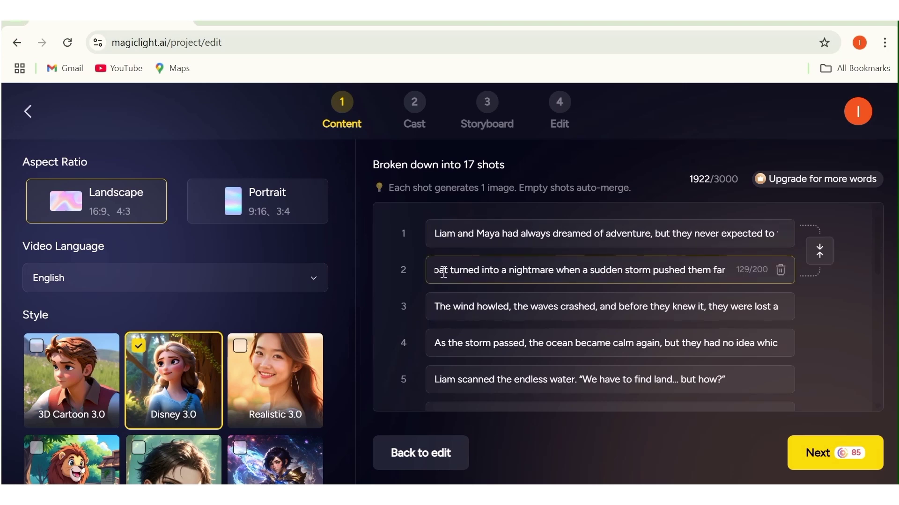
click(519, 300)
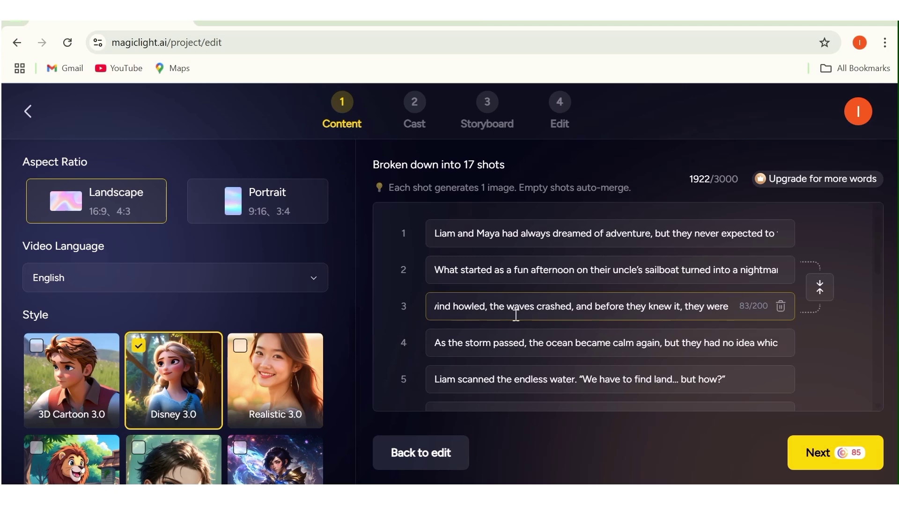
scroll(515, 315, down, 10)
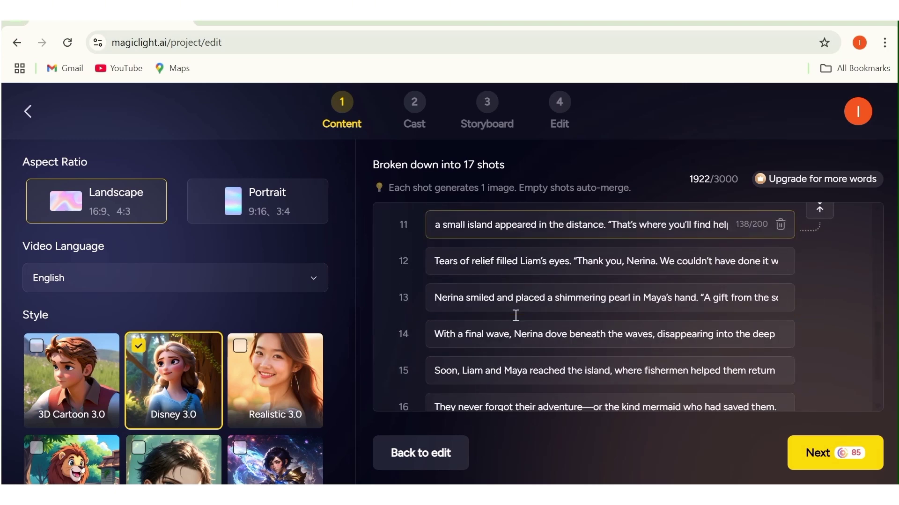
click(515, 316)
click(521, 372)
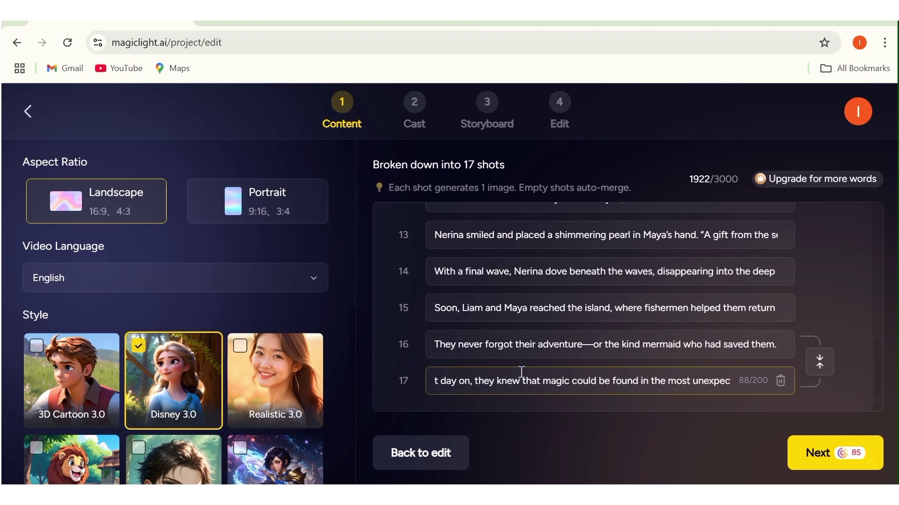
click(820, 456)
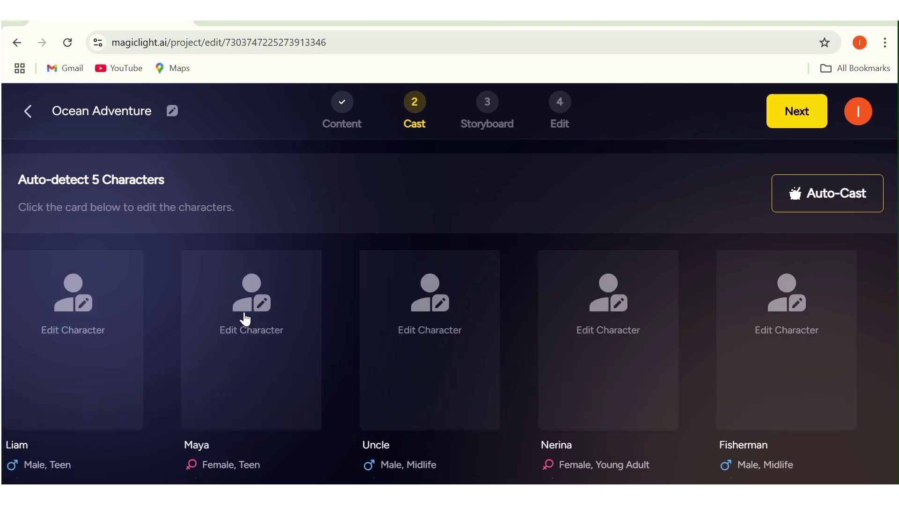
Open the character Liam for editing and examine the library's male teen characters and the voiceover, gender and age settings
click(75, 376)
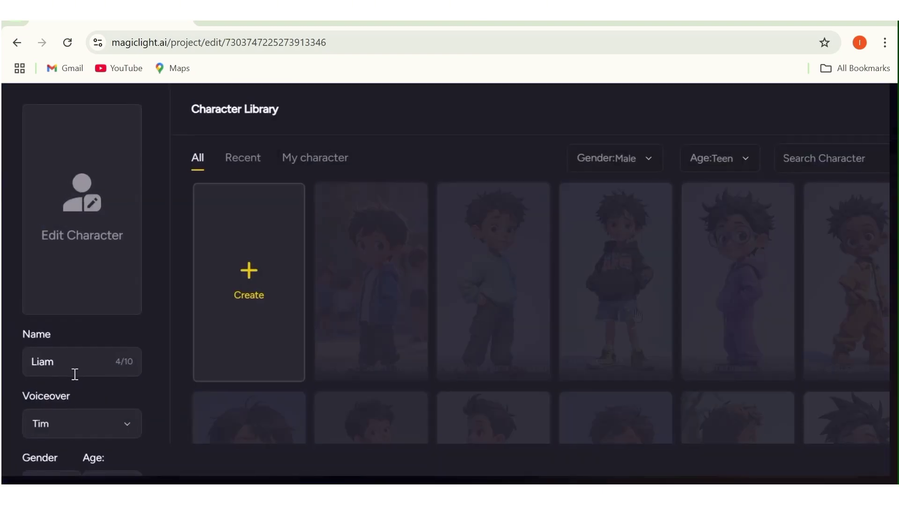
scroll(555, 288, down, 3)
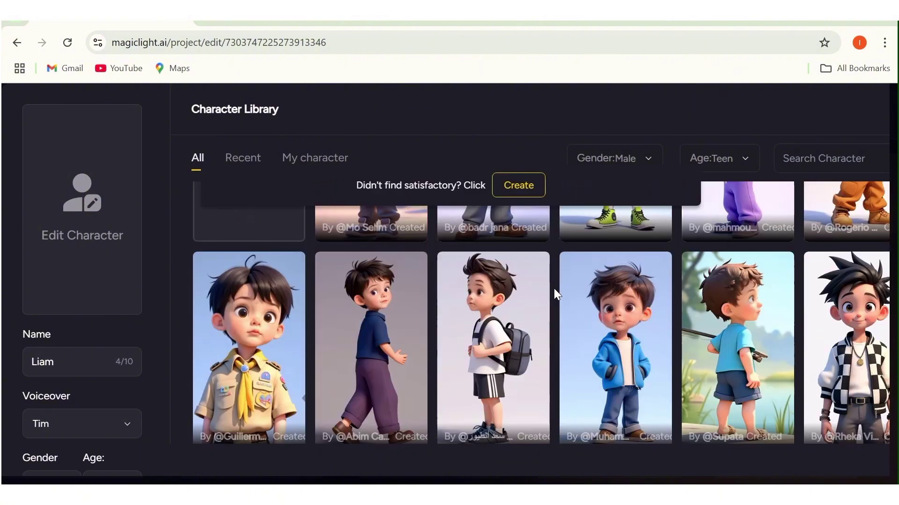
scroll(554, 288, down, 3)
scroll(554, 288, down, 1)
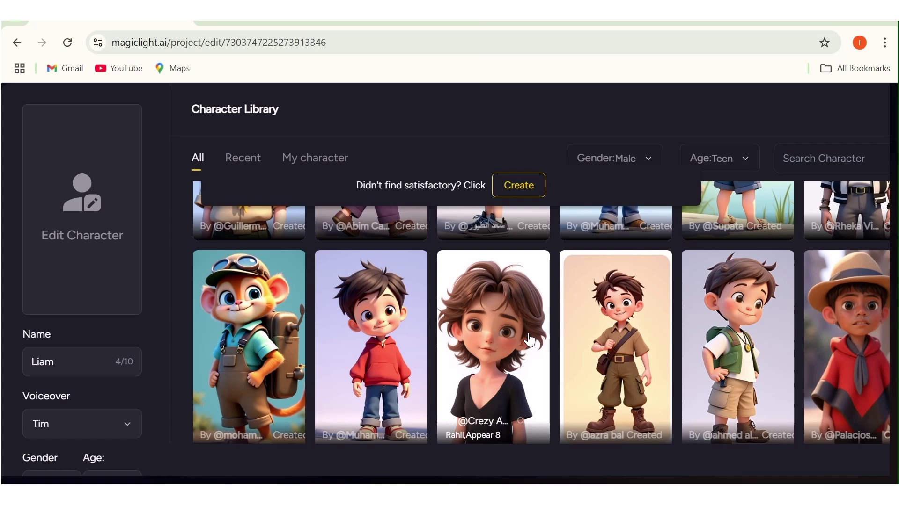
scroll(529, 340, down, 3)
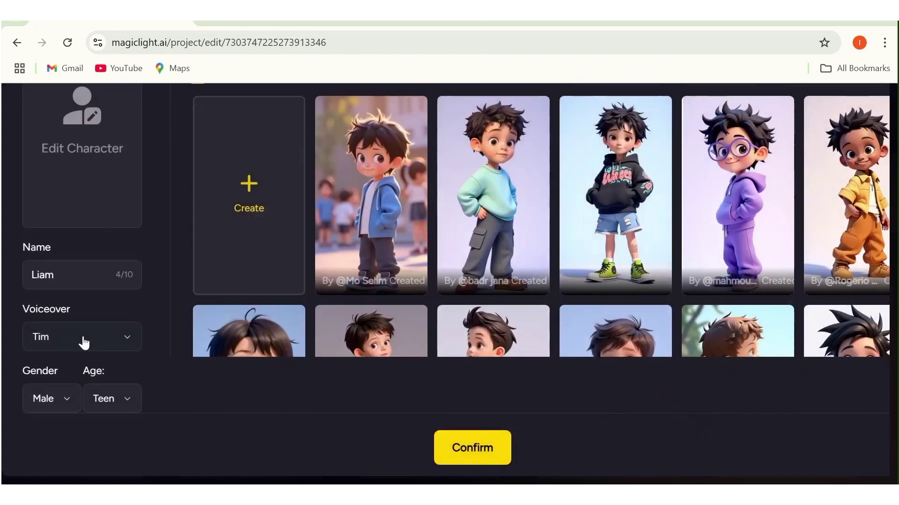
scroll(85, 341, up, 3)
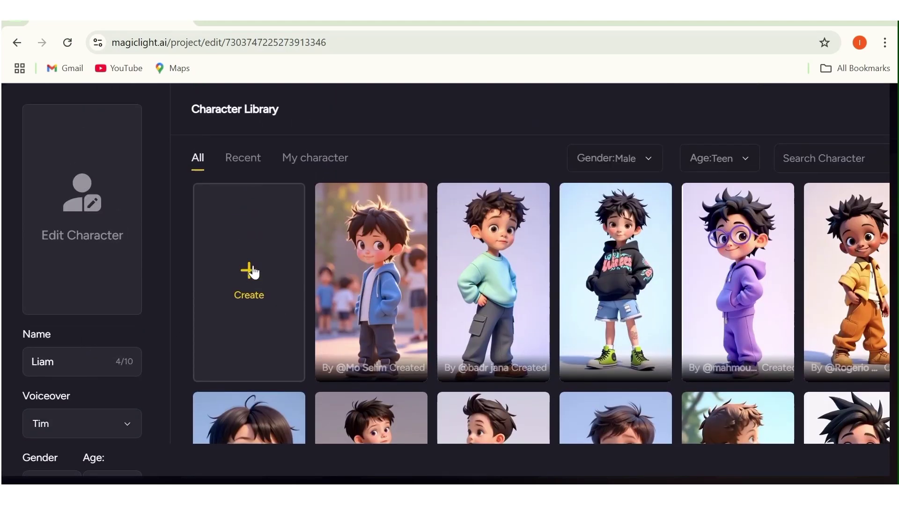
Open the form for creating a custom Liam character and look over its prompt and photo upload options
click(253, 268)
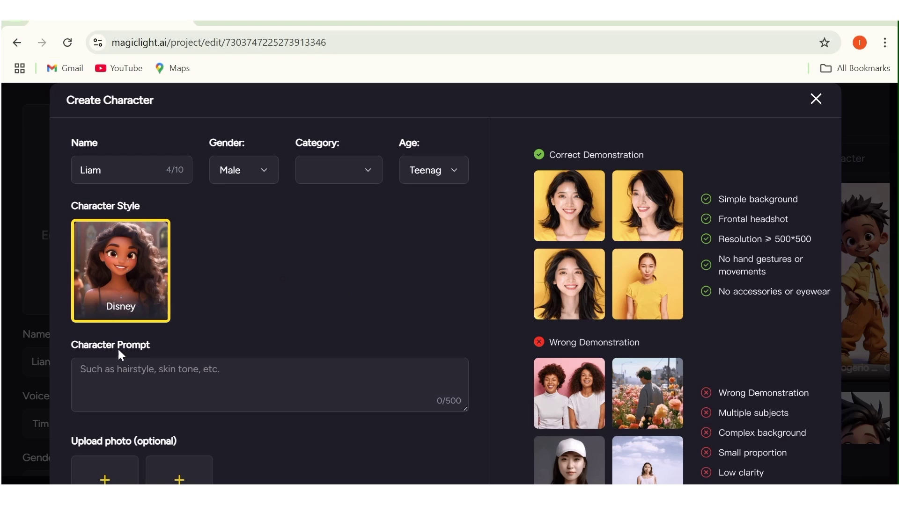
scroll(147, 372, down, 2)
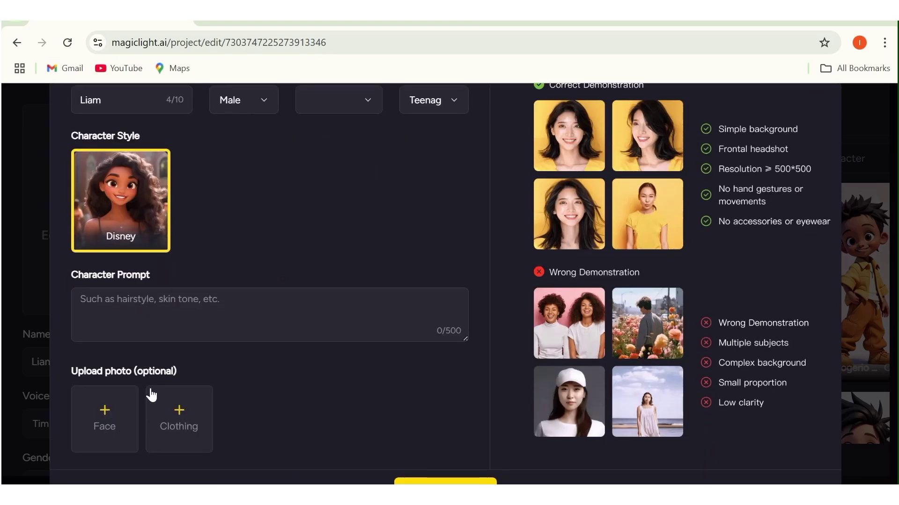
scroll(270, 401, down, 1)
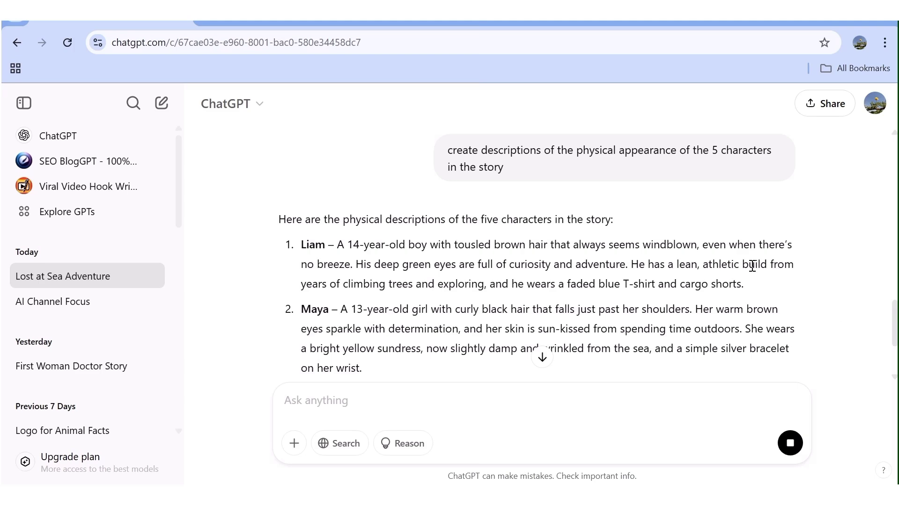
Read through ChatGPT's physical descriptions of the five story characters
scroll(751, 264, down, 3)
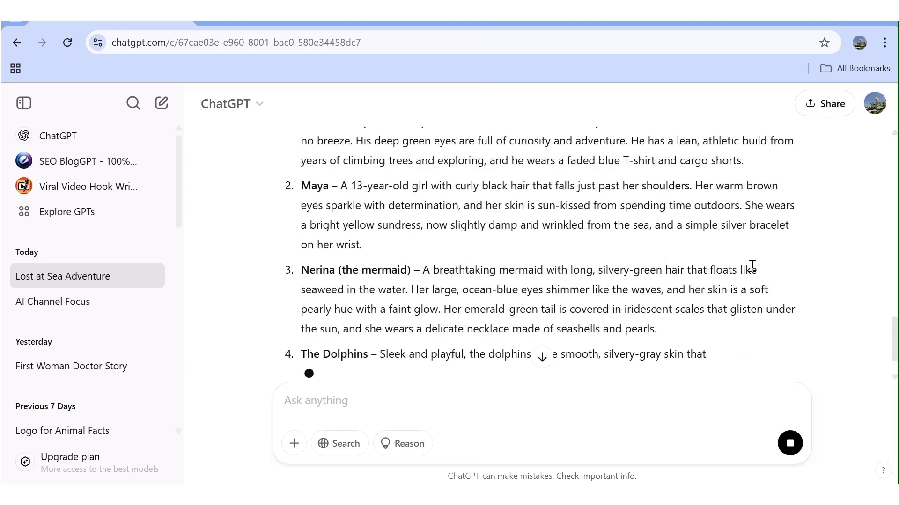
scroll(751, 271, down, 1)
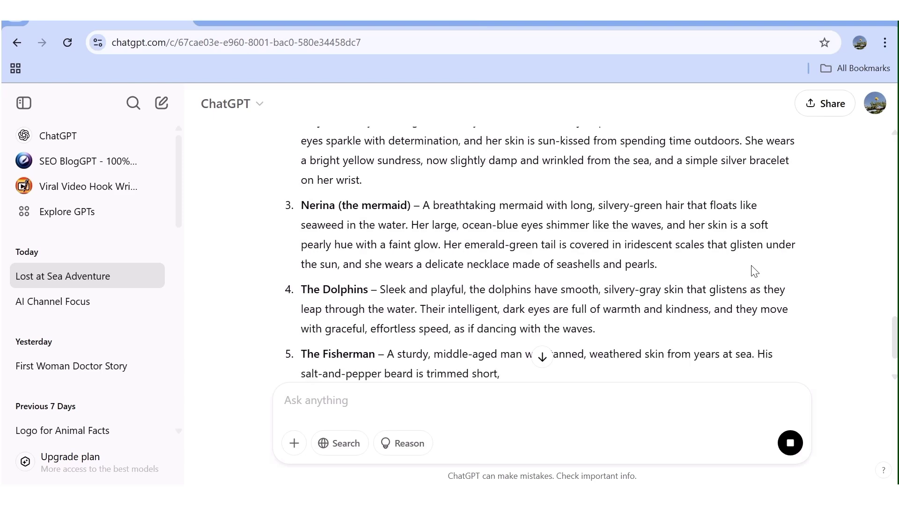
scroll(753, 267, down, 2)
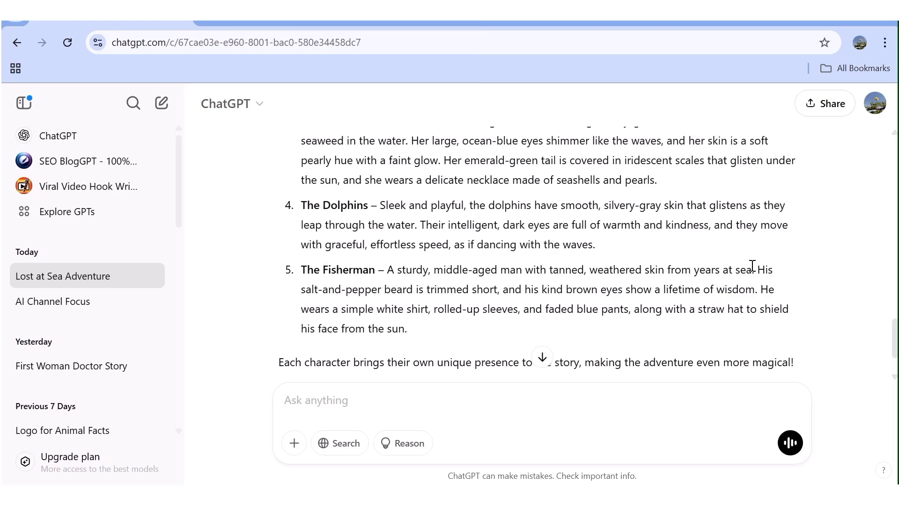
Copy Liam's physical description from the ChatGPT character list and paste it as the character prompt in MagicLight
drag(337, 206, 744, 246)
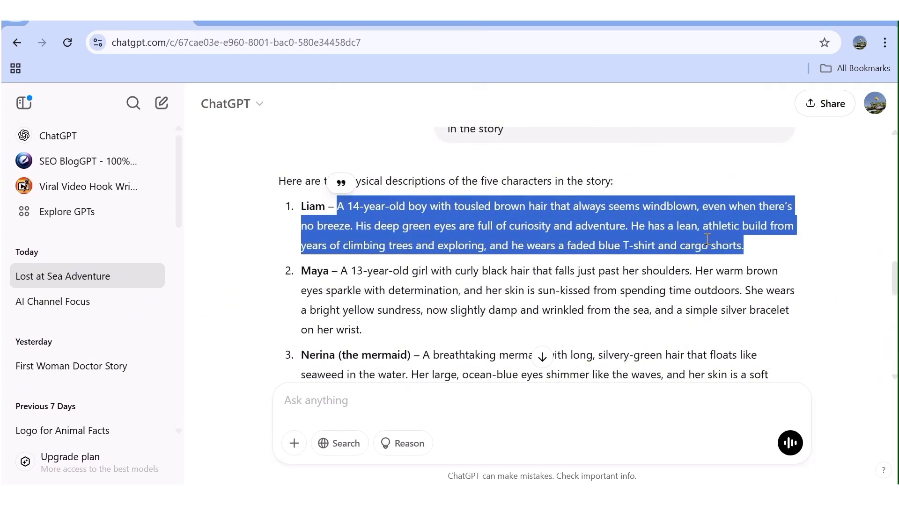
right_click(673, 235)
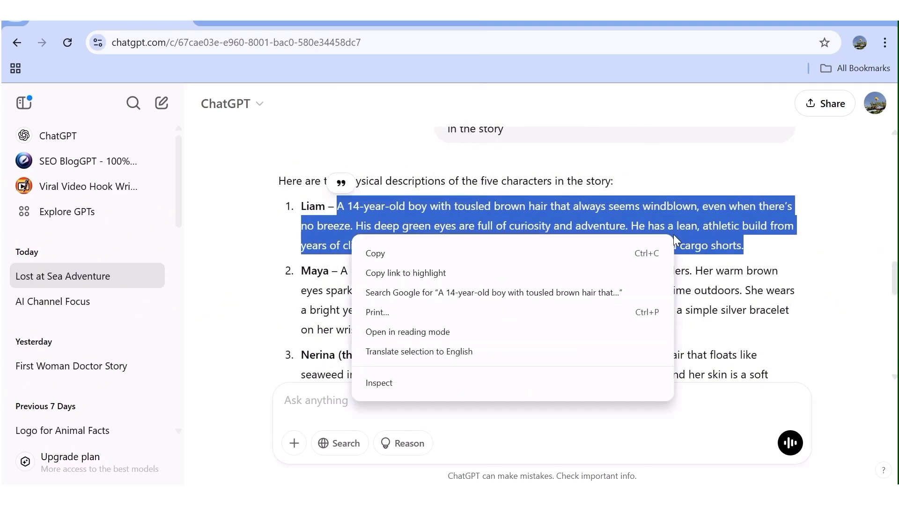
click(548, 254)
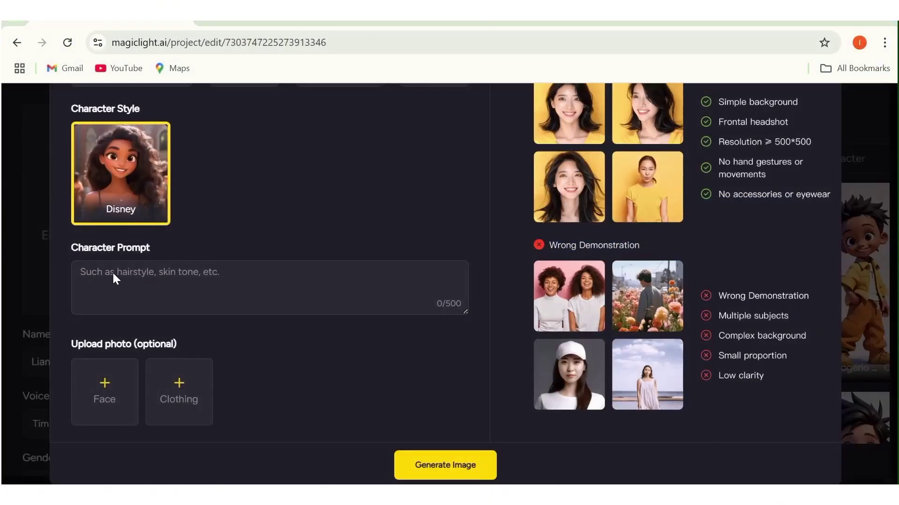
right_click(115, 271)
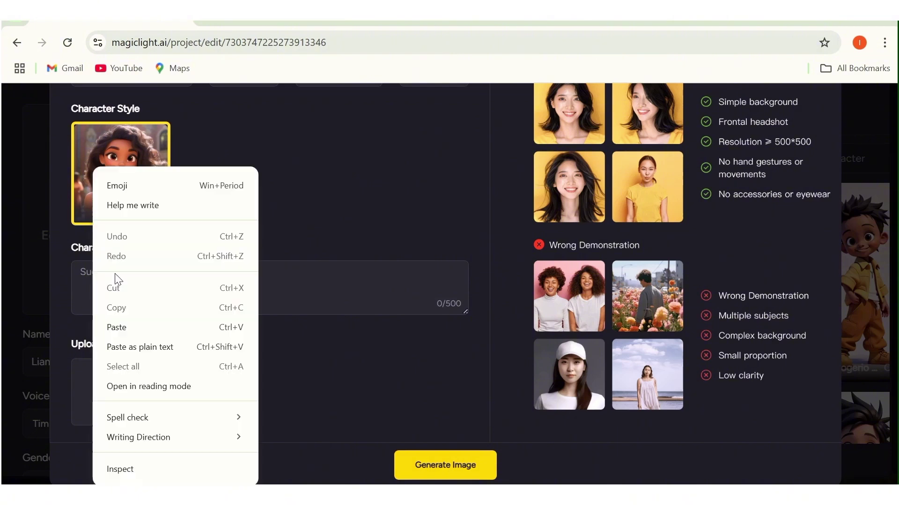
click(132, 330)
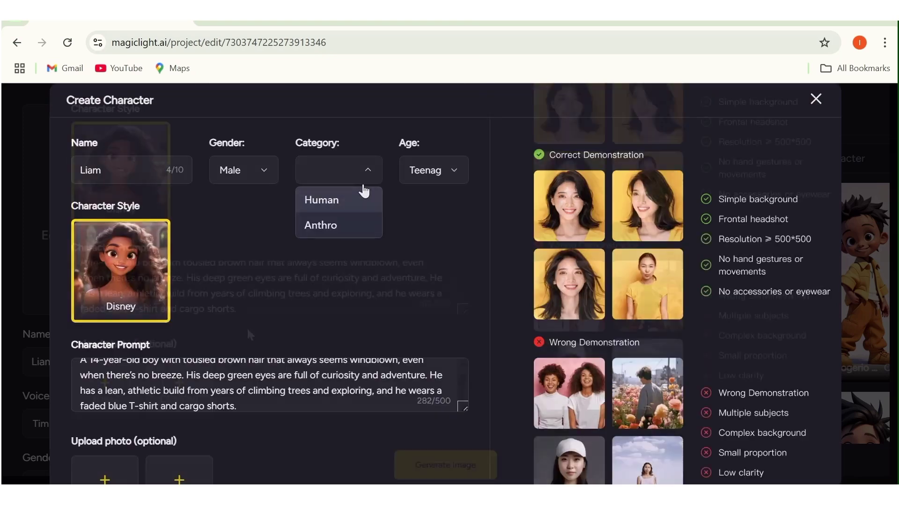
Set Liam's category to Human and generate his character image
click(345, 203)
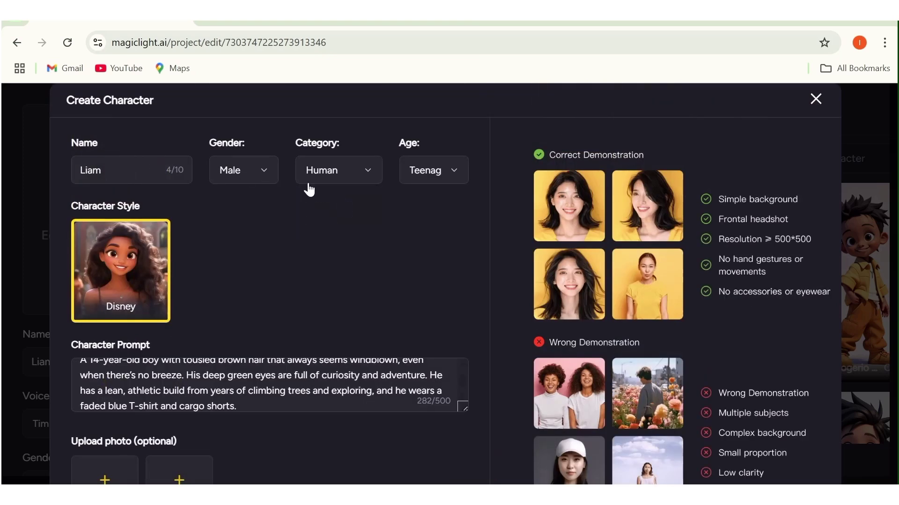
scroll(389, 279, down, 2)
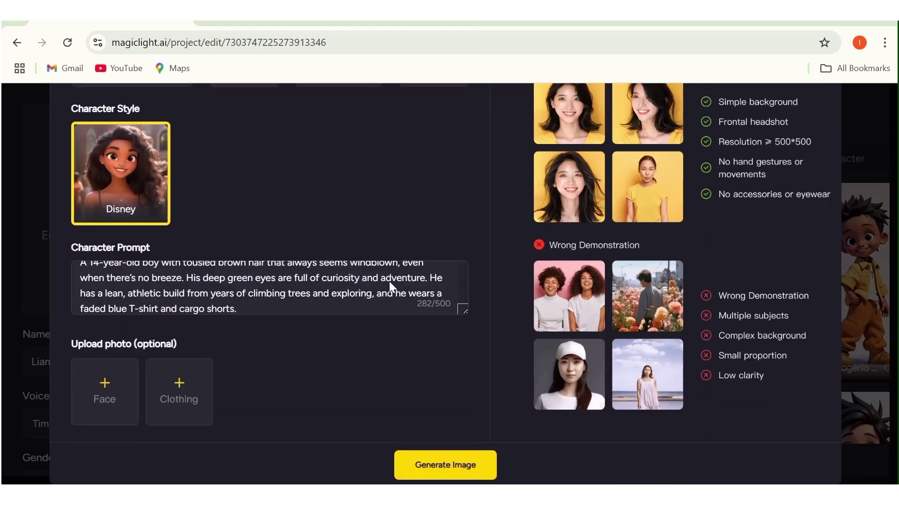
click(443, 469)
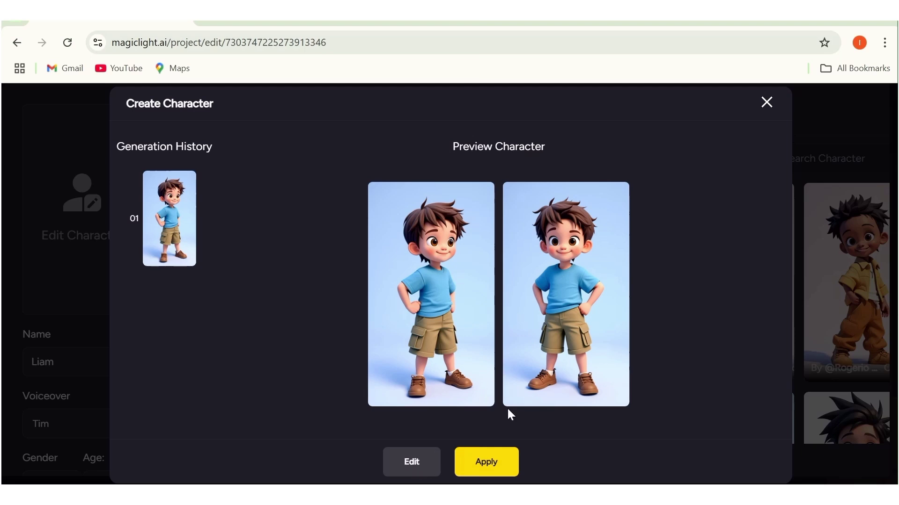
Apply the generated image to Liam and open the character Maya for editing
key(ctrl+minus)
key(ctrl+minus)
key(ctrl+minus)
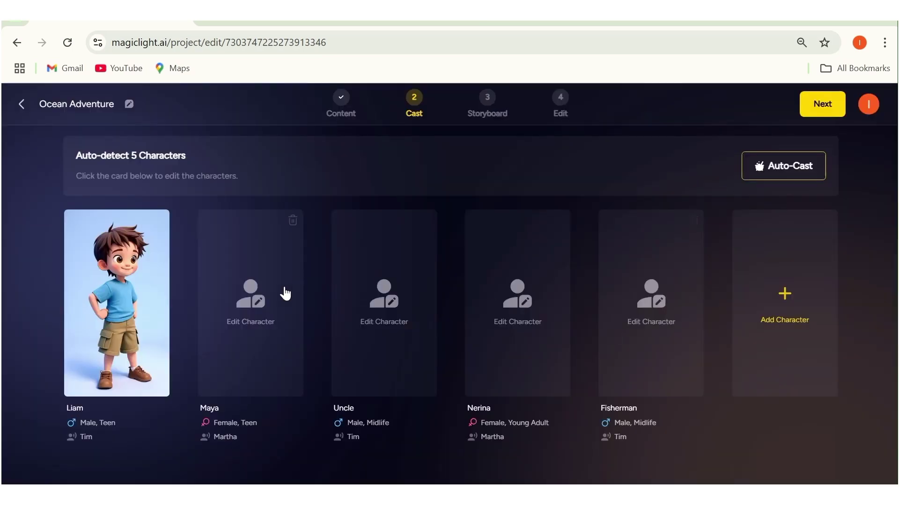
click(257, 301)
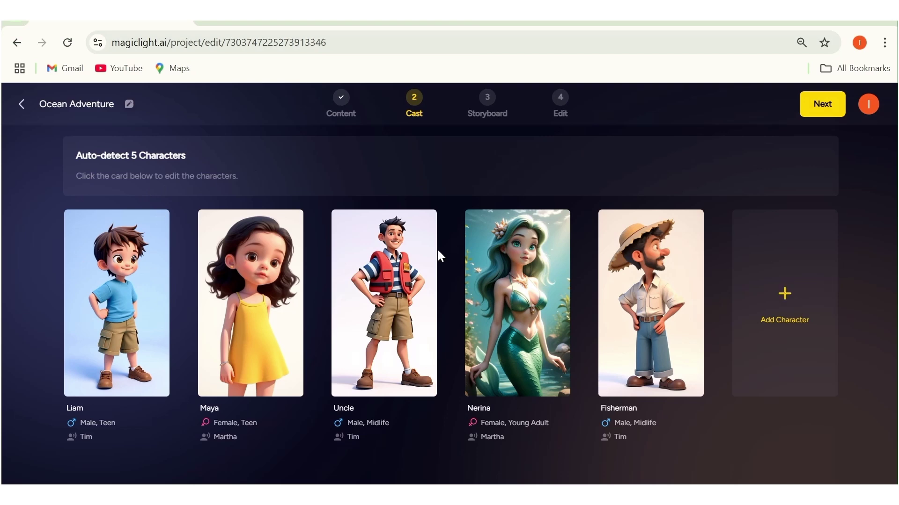
Open the character Uncle and look through the available male voiceovers
click(388, 334)
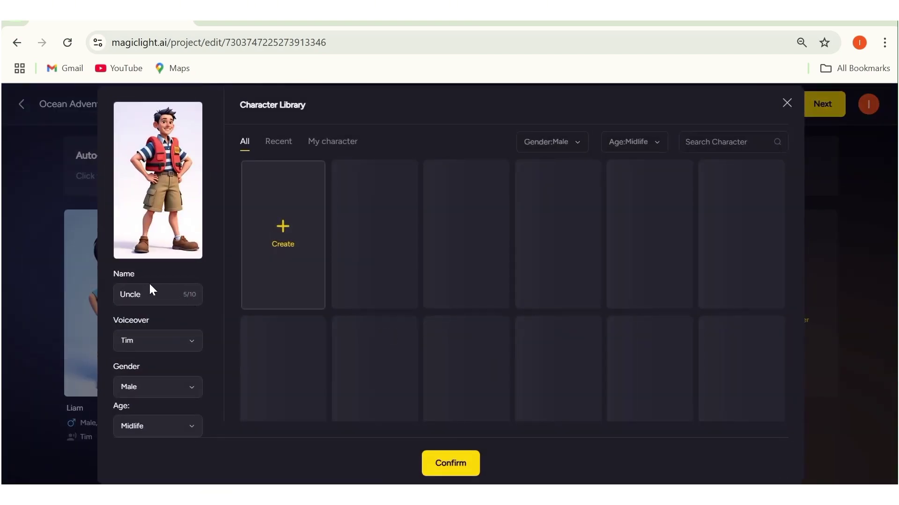
click(191, 344)
scroll(164, 394, down, 4)
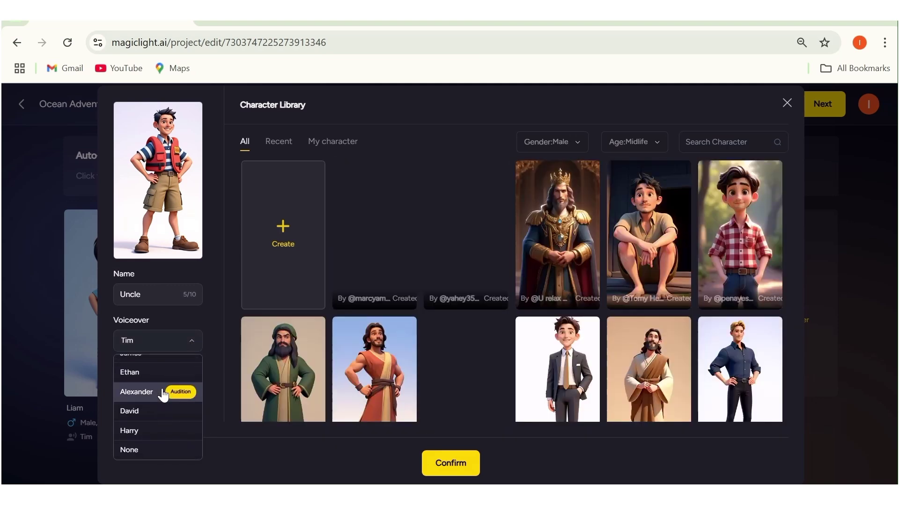
scroll(162, 393, up, 4)
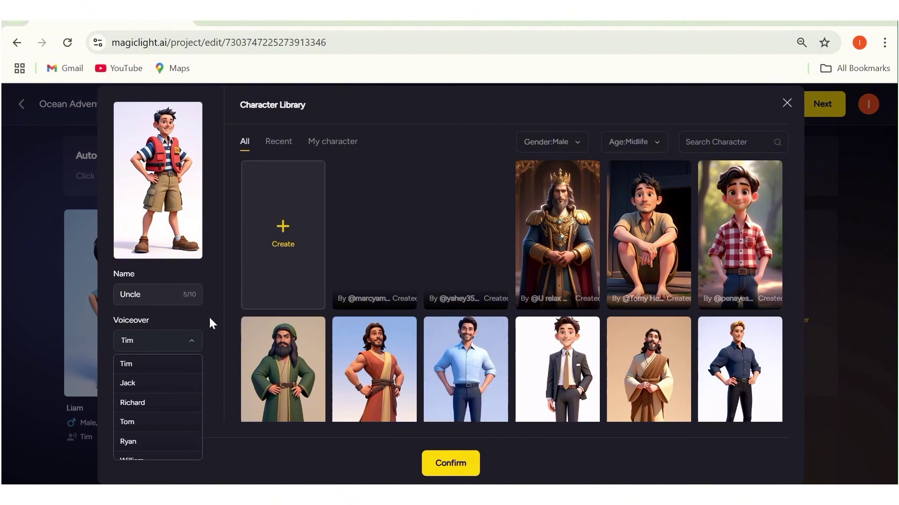
click(214, 359)
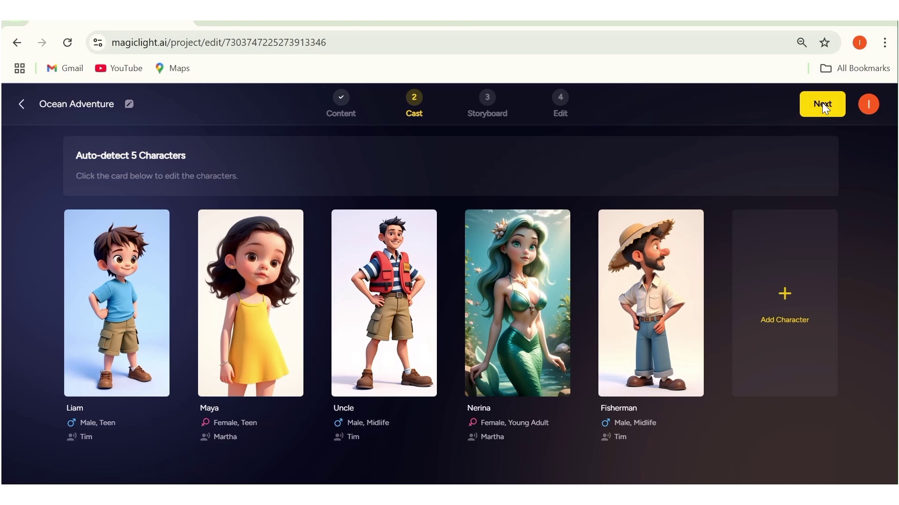
Proceed to the Storyboard stage and review the generated images and text of the first few shots
click(822, 104)
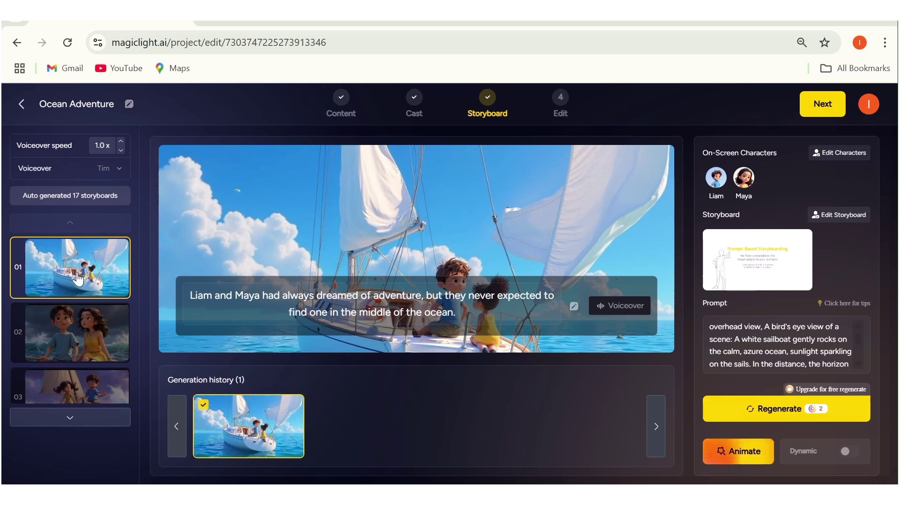
scroll(78, 280, down, 5)
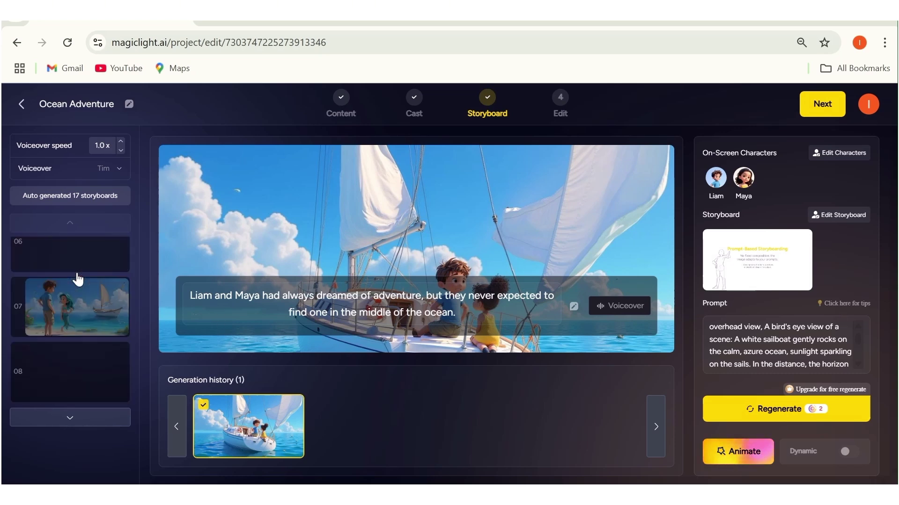
scroll(77, 279, up, 4)
click(78, 276)
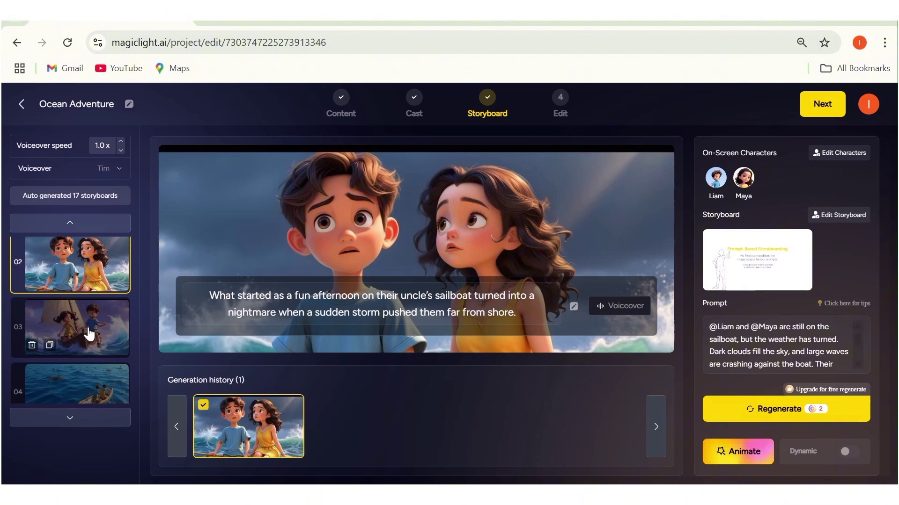
click(89, 334)
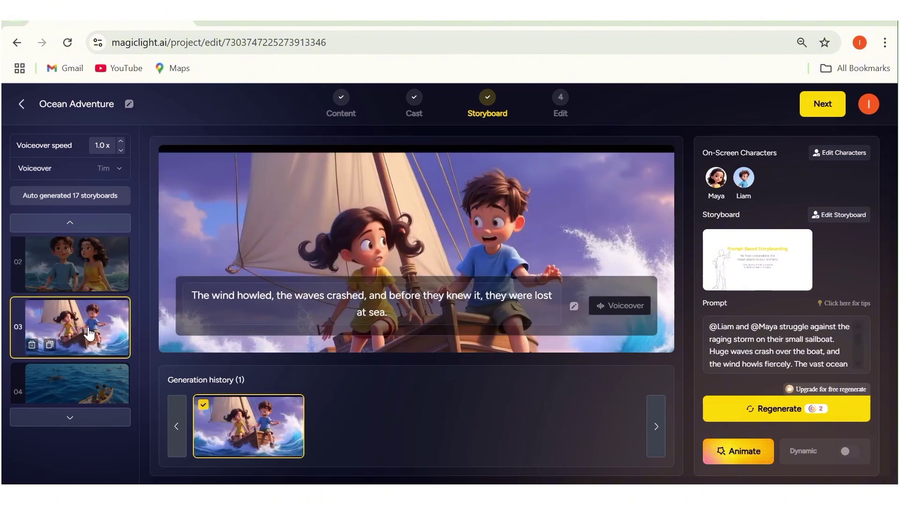
click(77, 387)
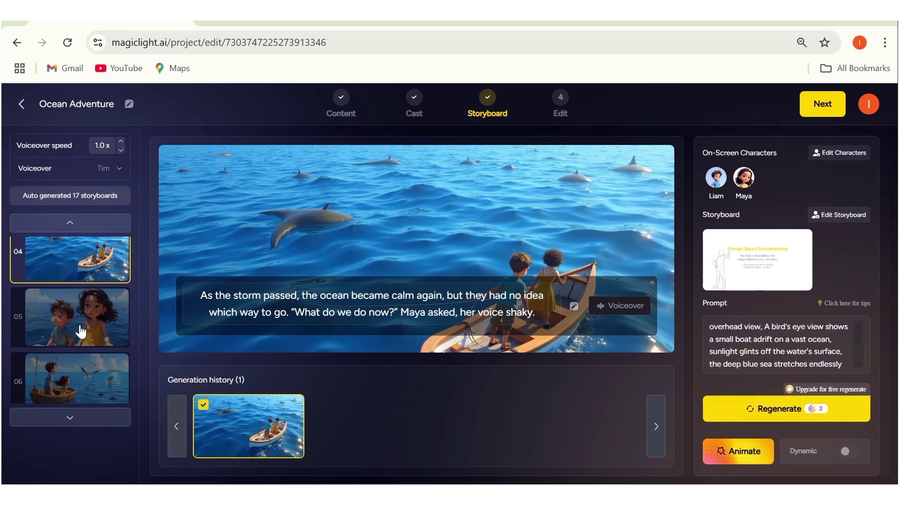
click(92, 353)
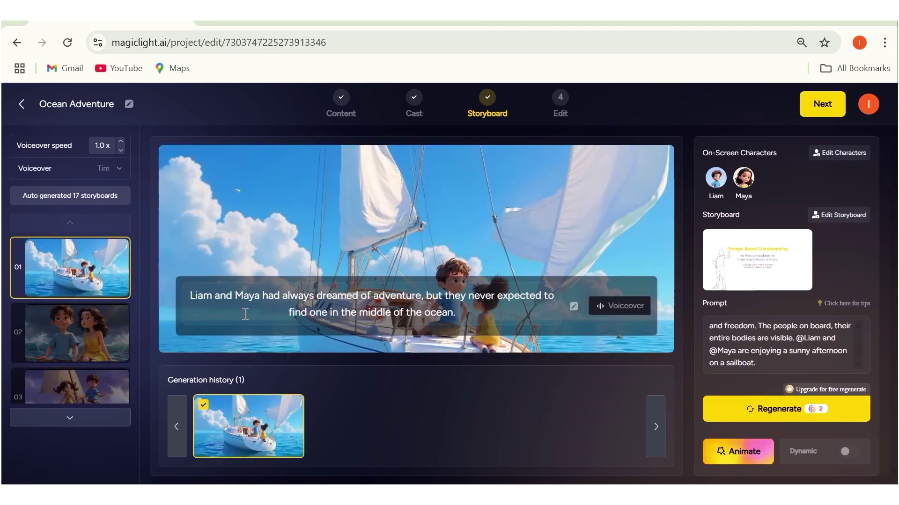
Regenerate the first shot's image and animate it with Animate Pro, using intelligent generation and AI Enhance for the overlay text
click(754, 406)
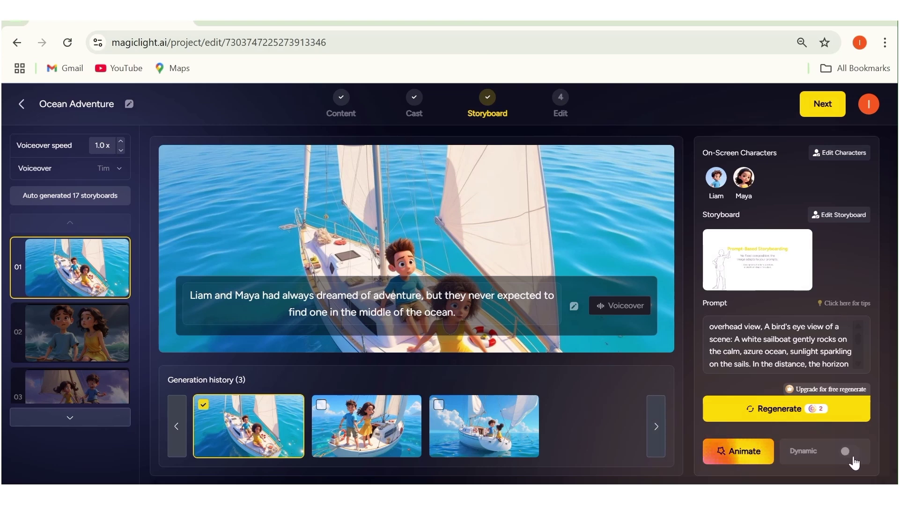
click(733, 452)
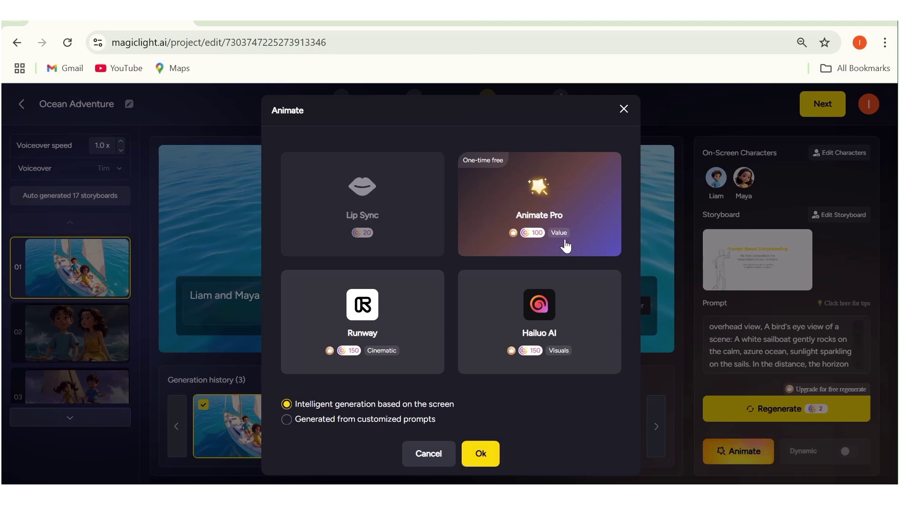
click(590, 210)
click(476, 461)
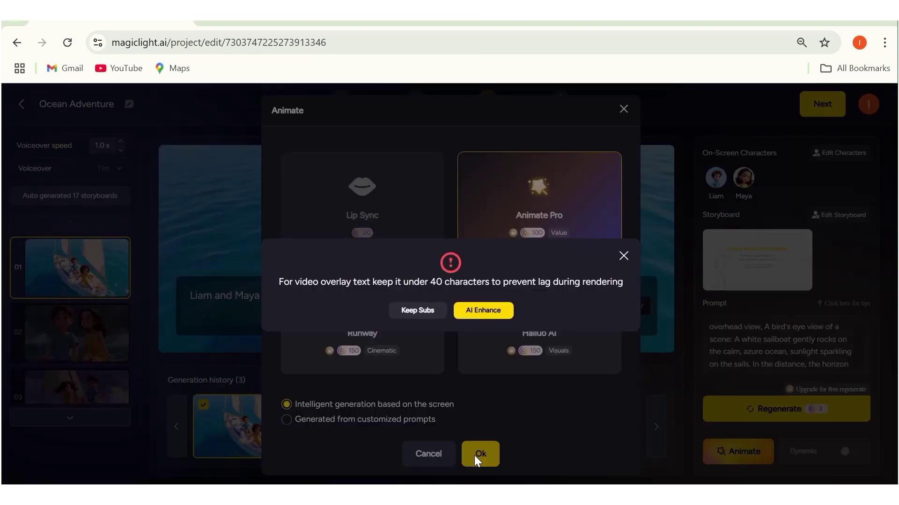
click(508, 312)
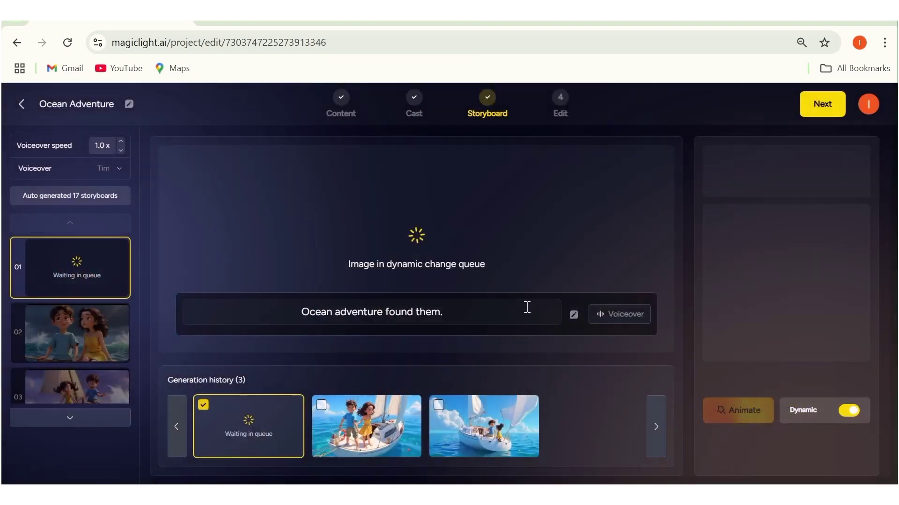
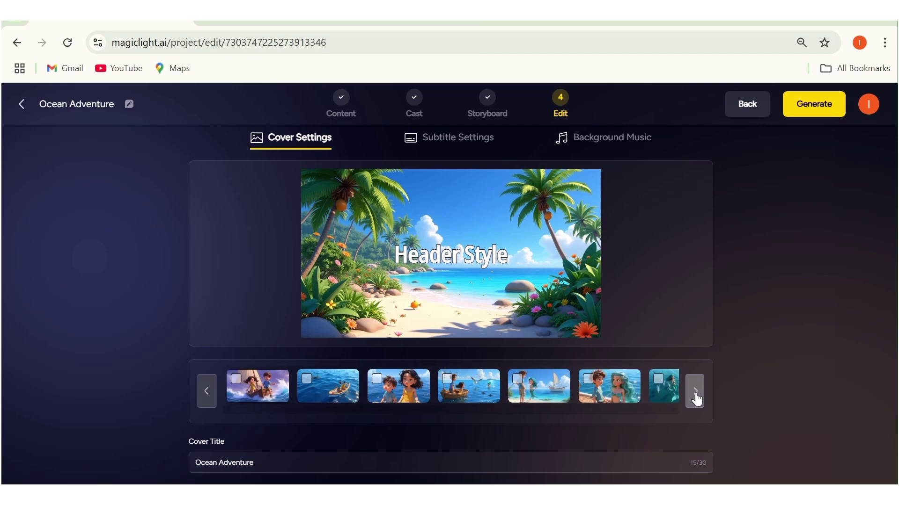
Look through the storyboard images offered for the cover and generate the video in 16:9 ratio
click(695, 391)
click(695, 392)
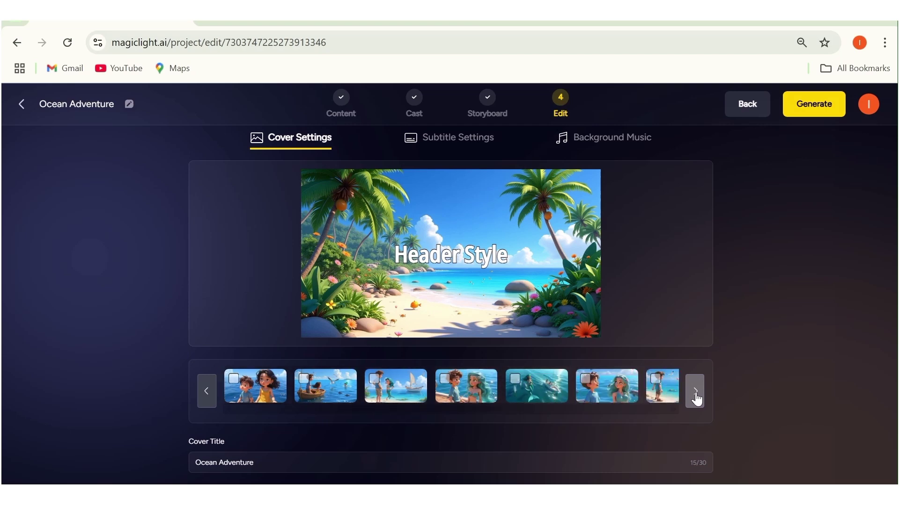
click(696, 396)
click(696, 396)
click(696, 396)
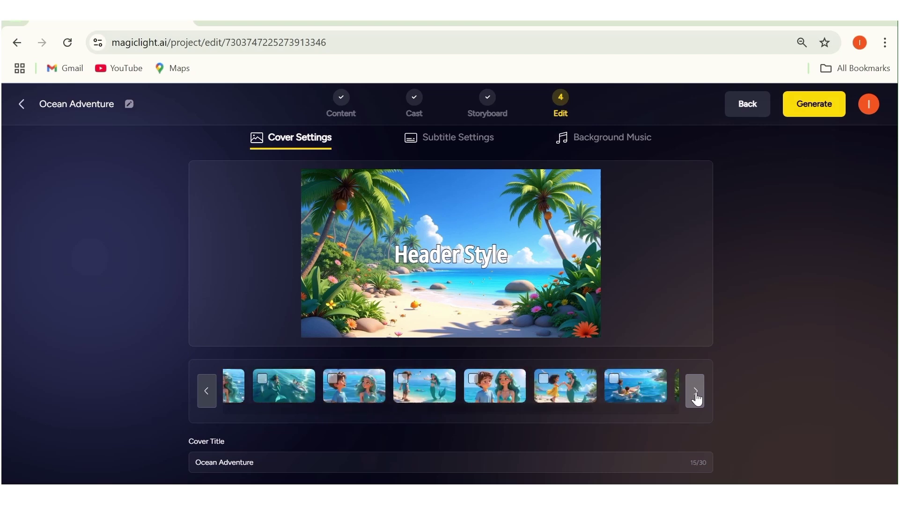
click(695, 395)
click(696, 395)
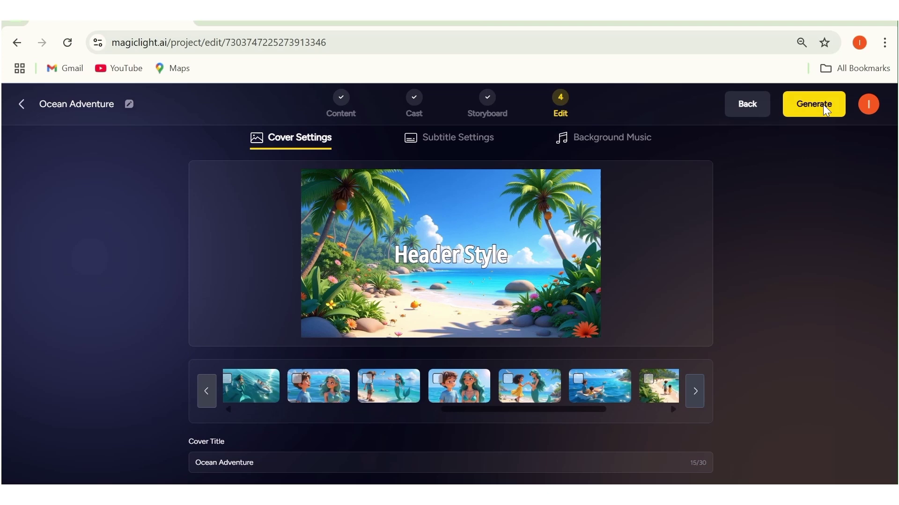
click(841, 103)
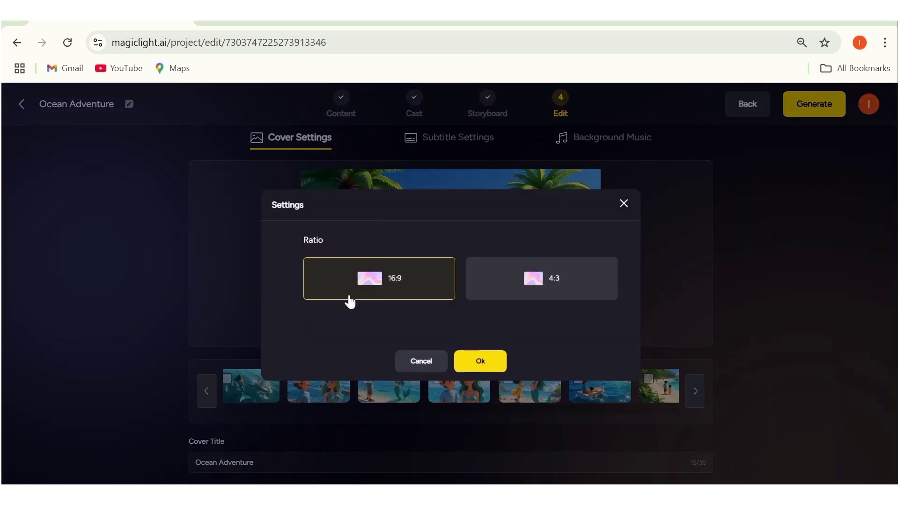
click(483, 362)
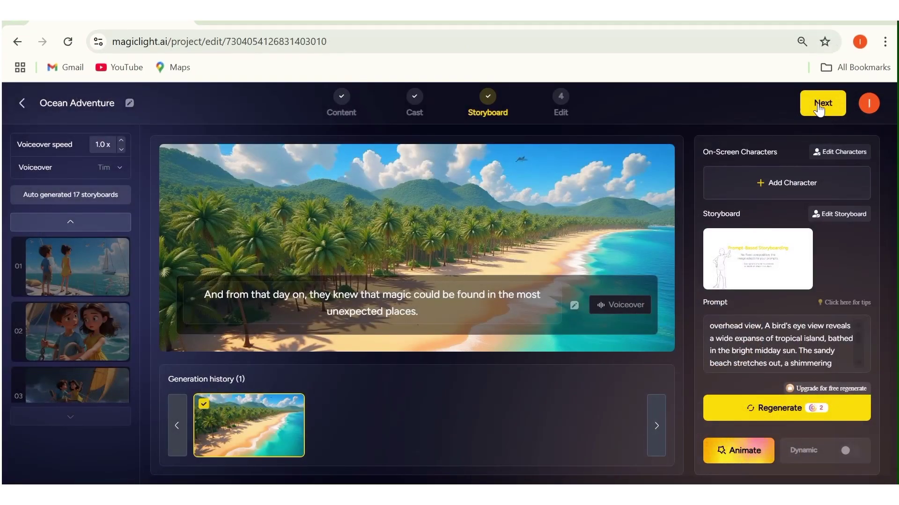
Proceed to the Edit stage and examine the cover title and subtitle styles
click(818, 103)
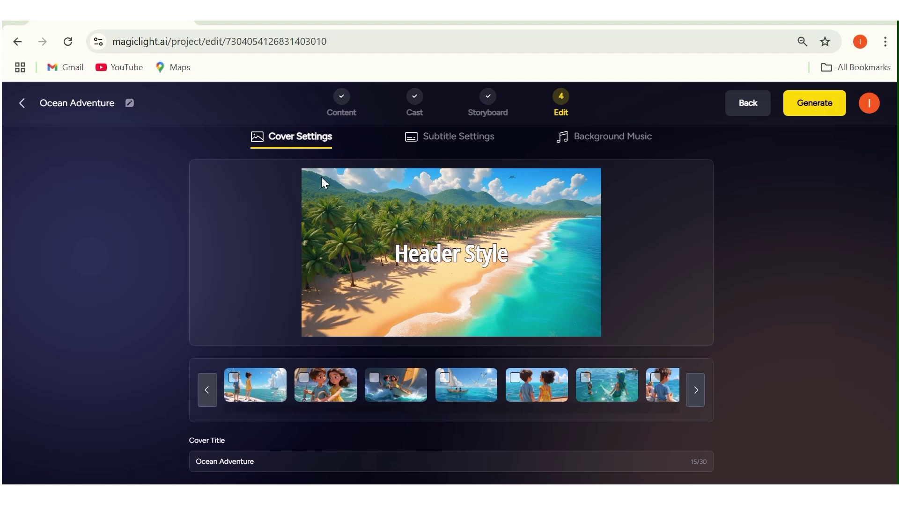
scroll(352, 370, down, 1)
scroll(353, 369, down, 2)
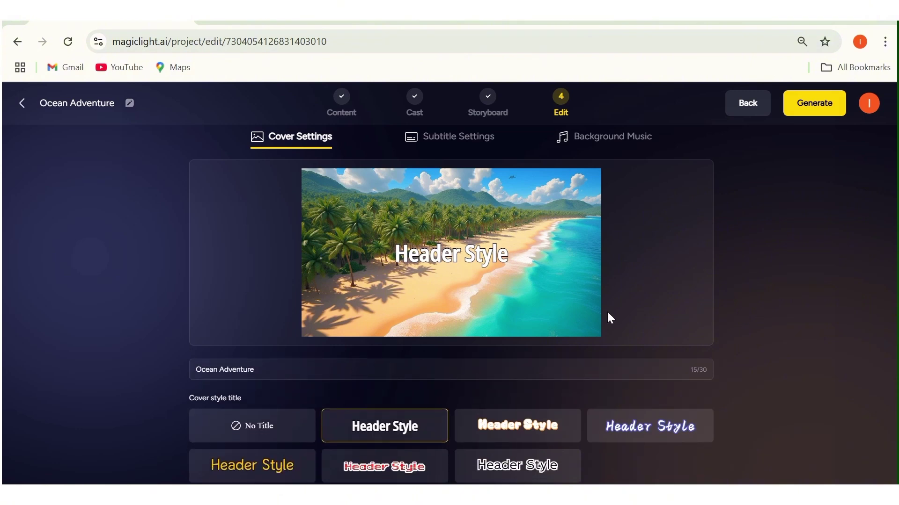
click(469, 145)
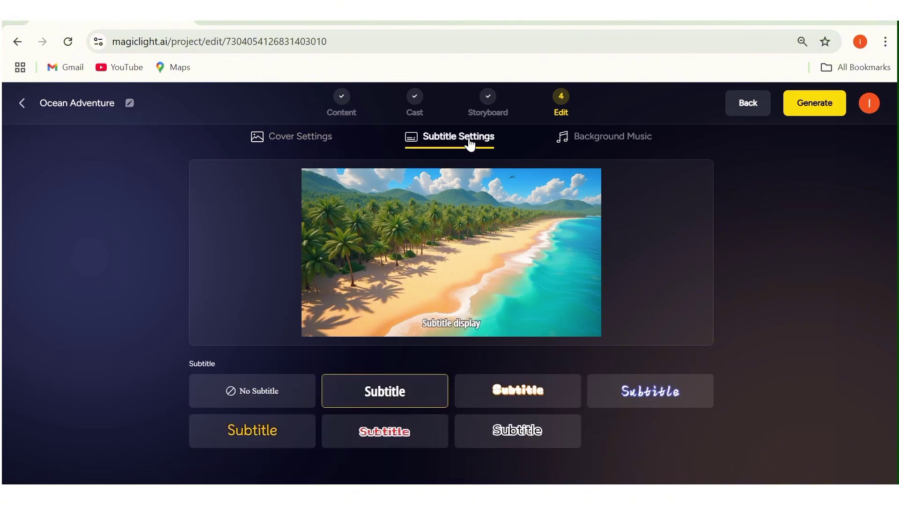
Set the background music volume to 10% and generate the video in 16:9 ratio
click(626, 143)
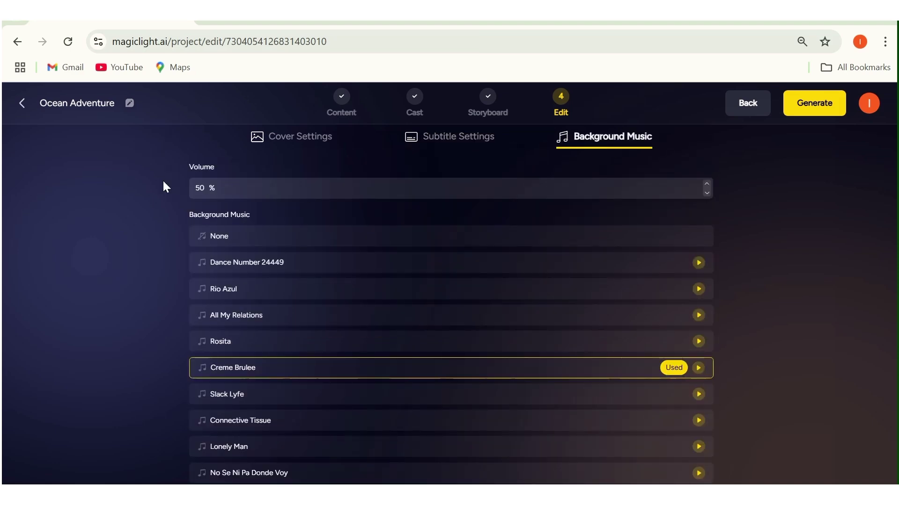
double_click(202, 185)
text(10)
click(821, 104)
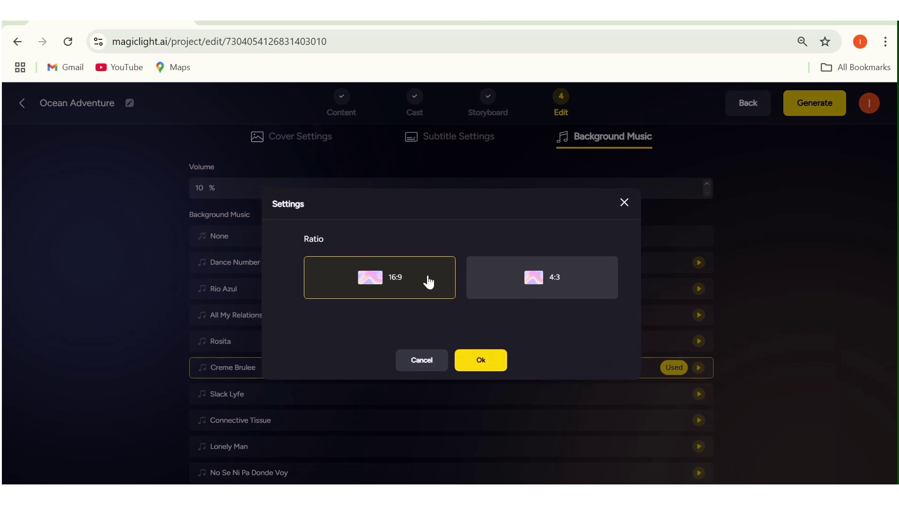
click(470, 361)
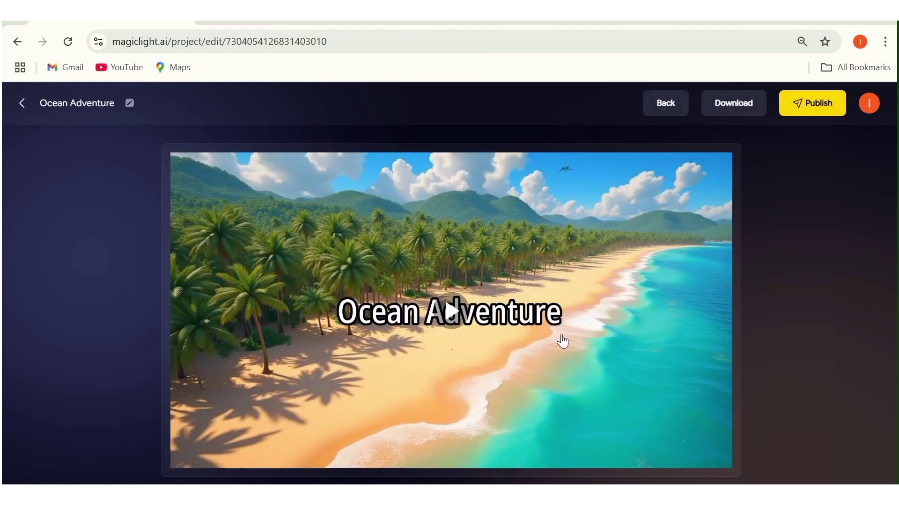
Download all the project's images and the finished video, and open the publishing option
click(733, 107)
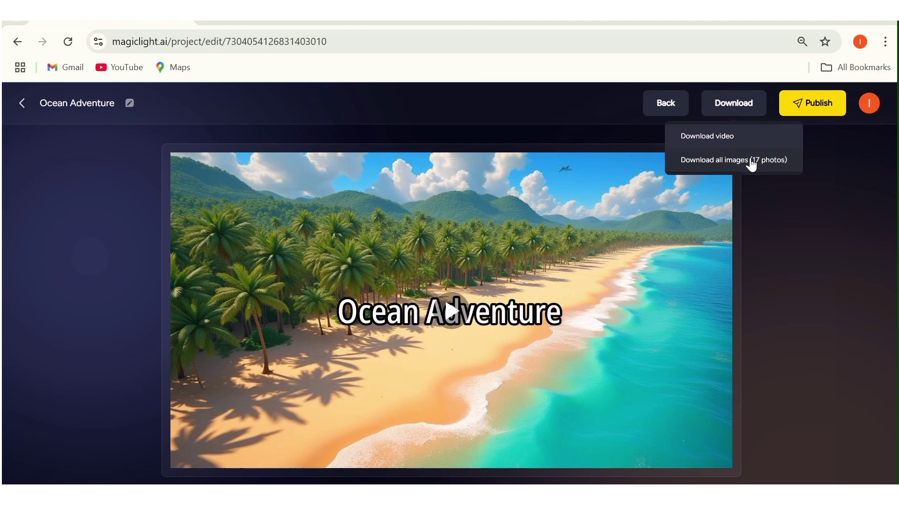
click(717, 160)
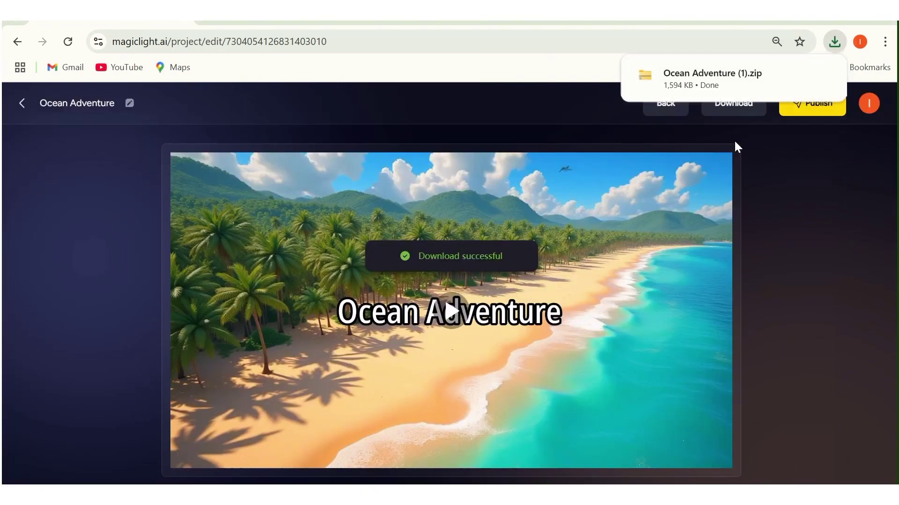
click(741, 109)
click(725, 136)
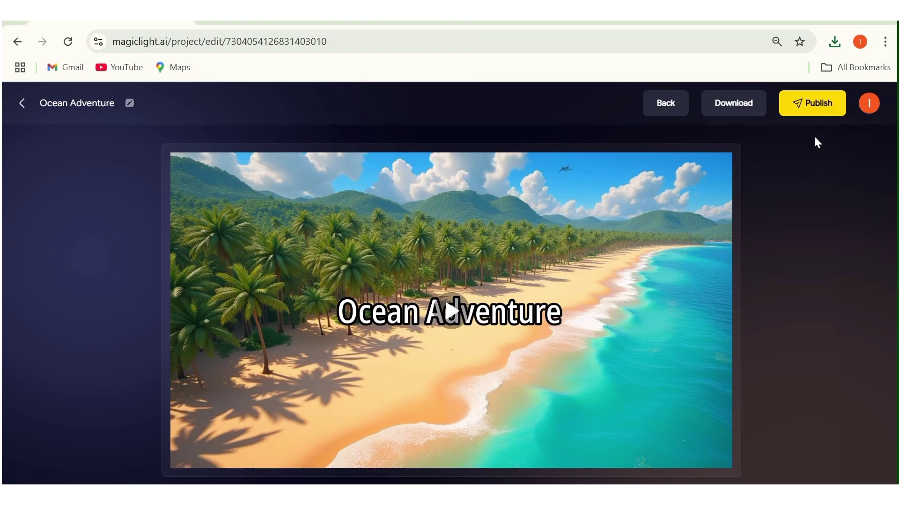
click(812, 103)
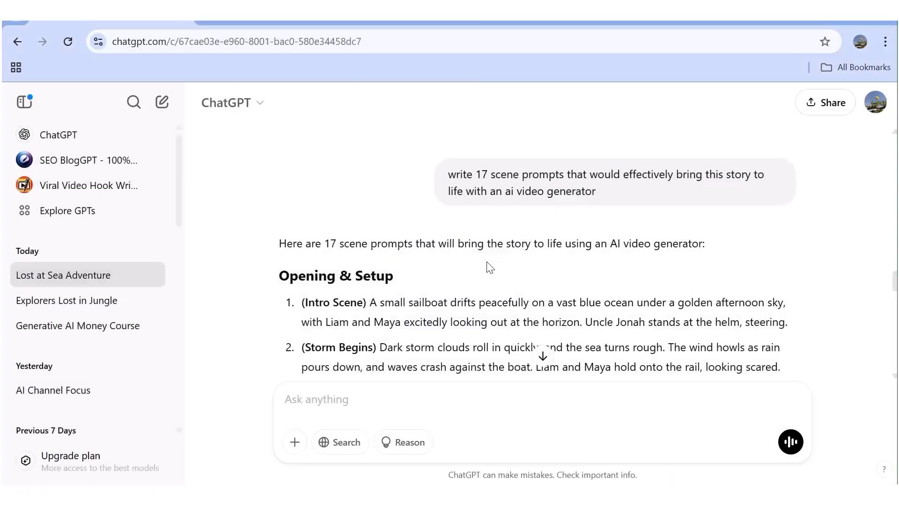
Switch to ChatGPT, look through the 17 scene prompts and copy the Intro Scene prompt without its last sentence about Uncle Jonah
scroll(489, 268, down, 10)
scroll(489, 268, down, 9)
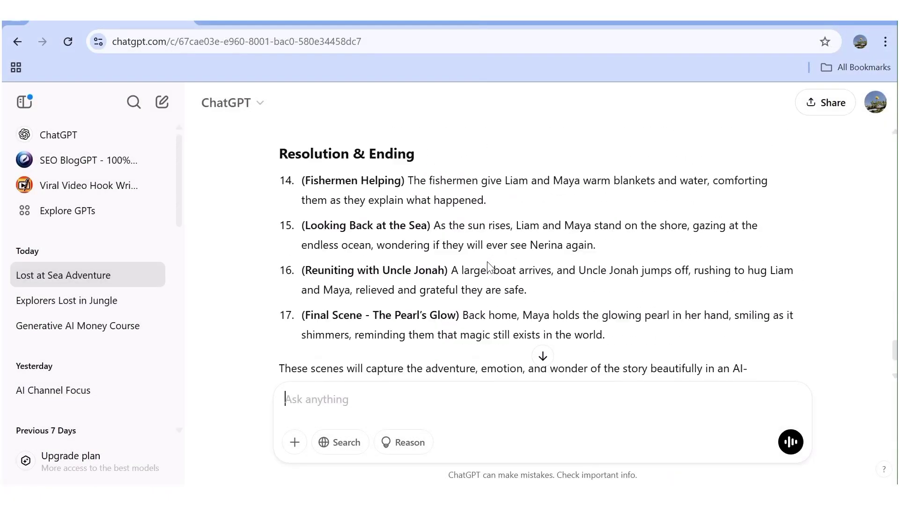
scroll(489, 267, up, 15)
scroll(488, 262, up, 6)
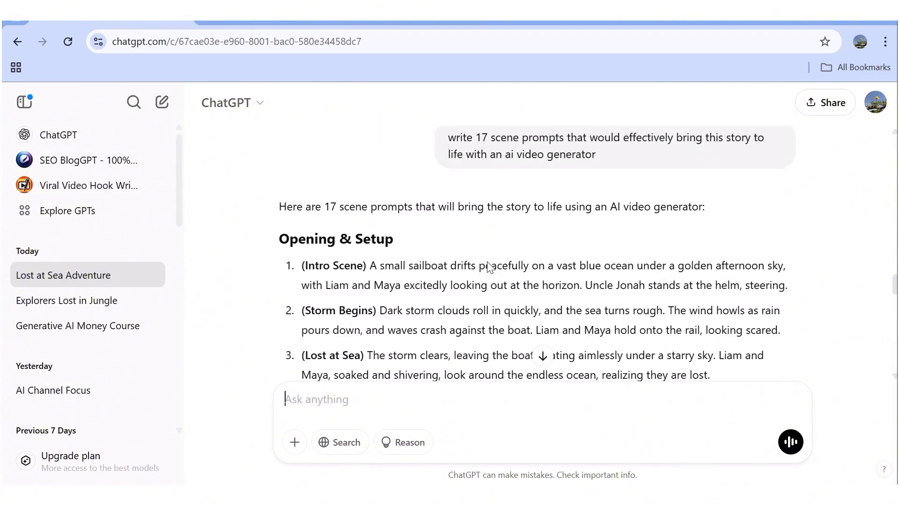
scroll(488, 264, down, 2)
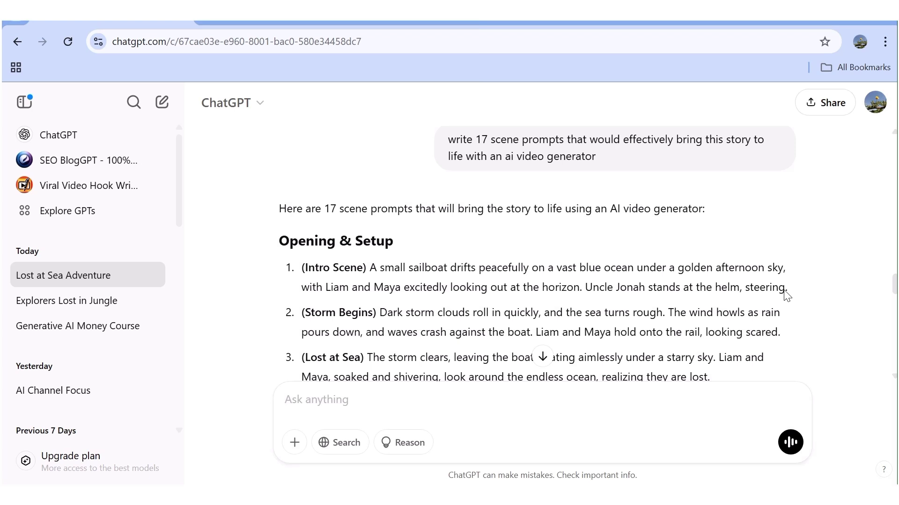
drag(786, 295, 687, 289)
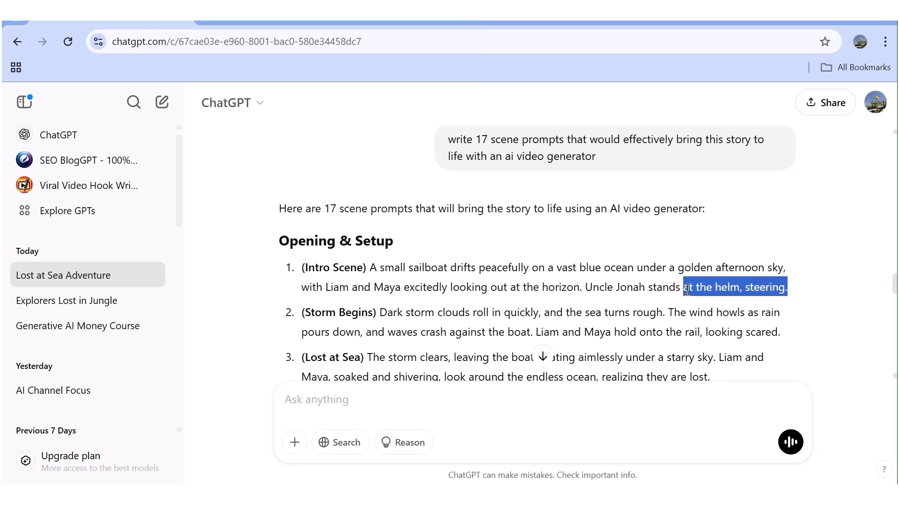
drag(686, 289, 372, 265)
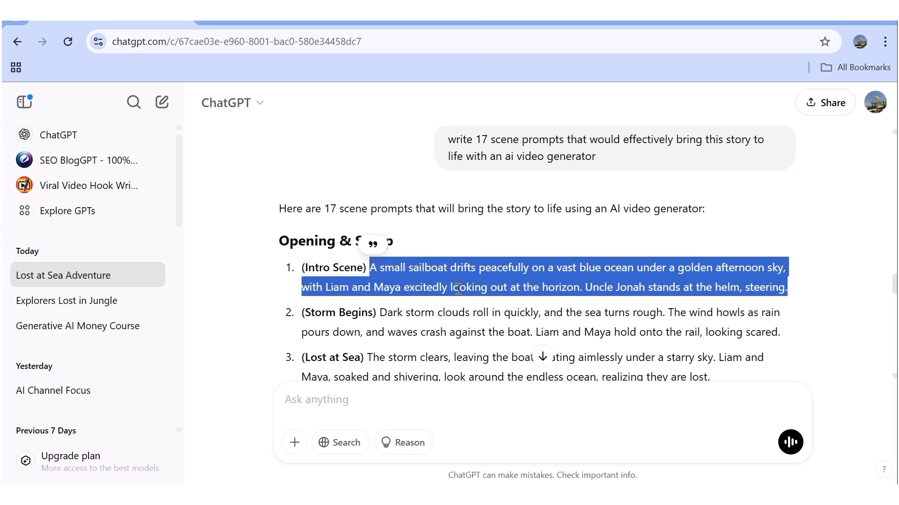
right_click(488, 279)
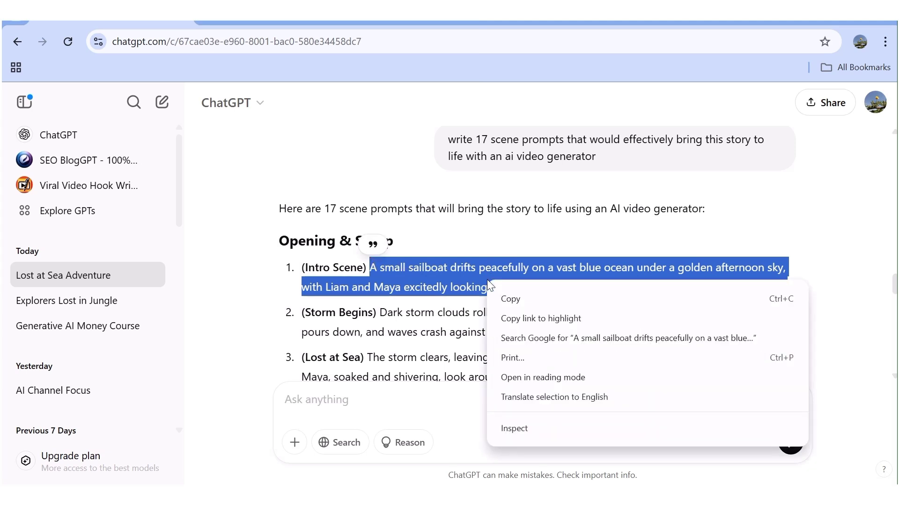
click(527, 301)
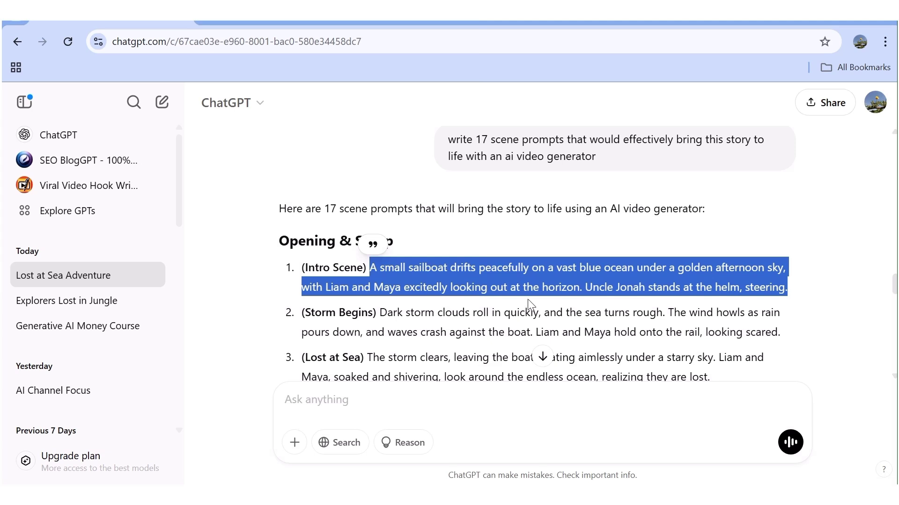
click(584, 287)
drag(583, 287, 372, 265)
right_click(636, 280)
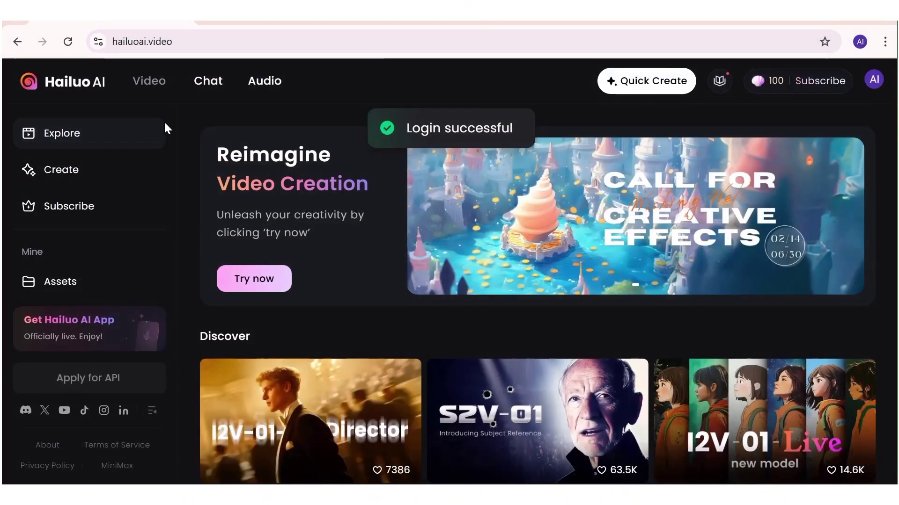
Switch to Hailuo AI and upload image 1 from the Ocean folder as the source for an Image to Video creation
click(63, 172)
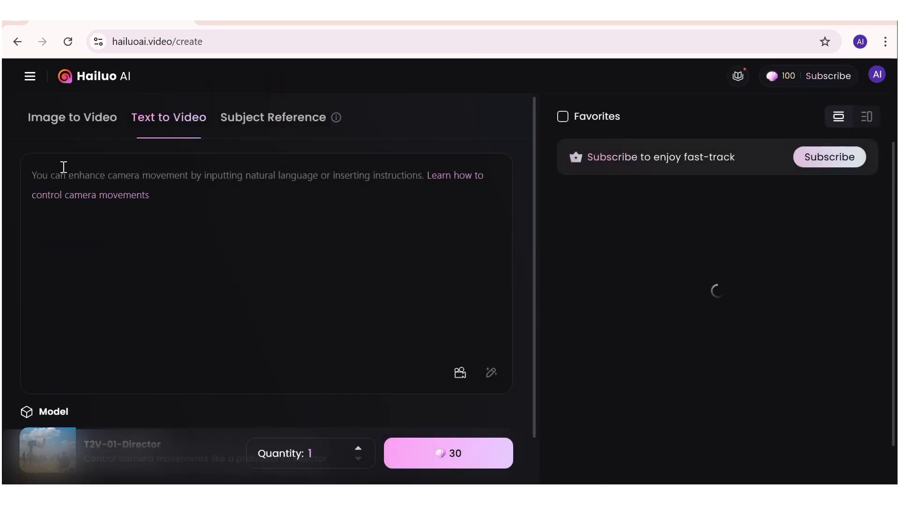
click(60, 120)
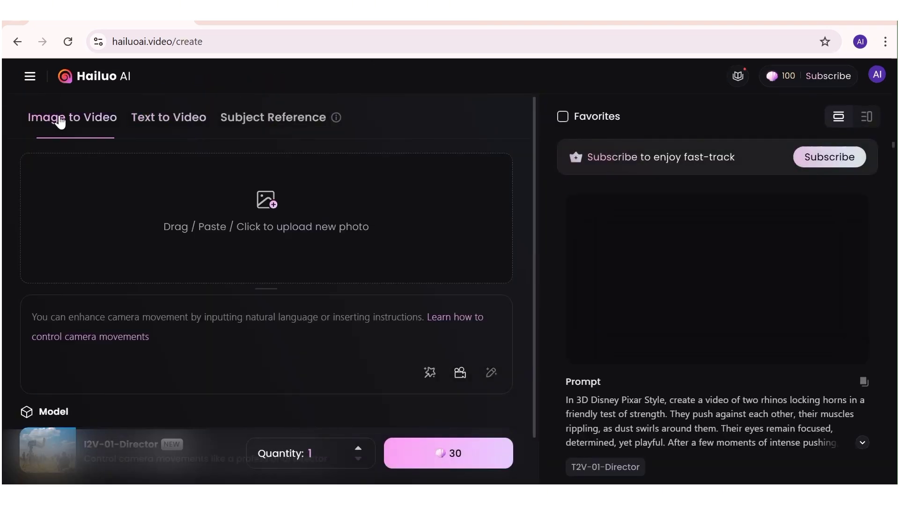
click(266, 201)
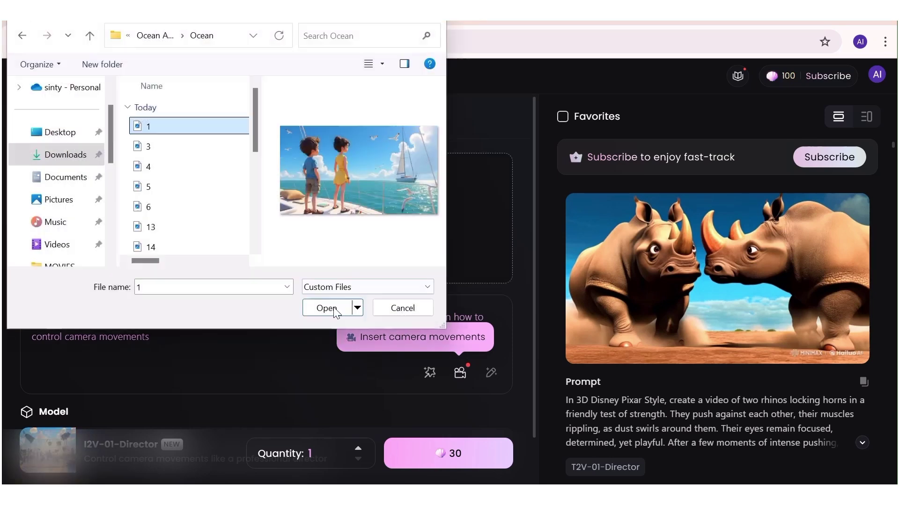
click(325, 309)
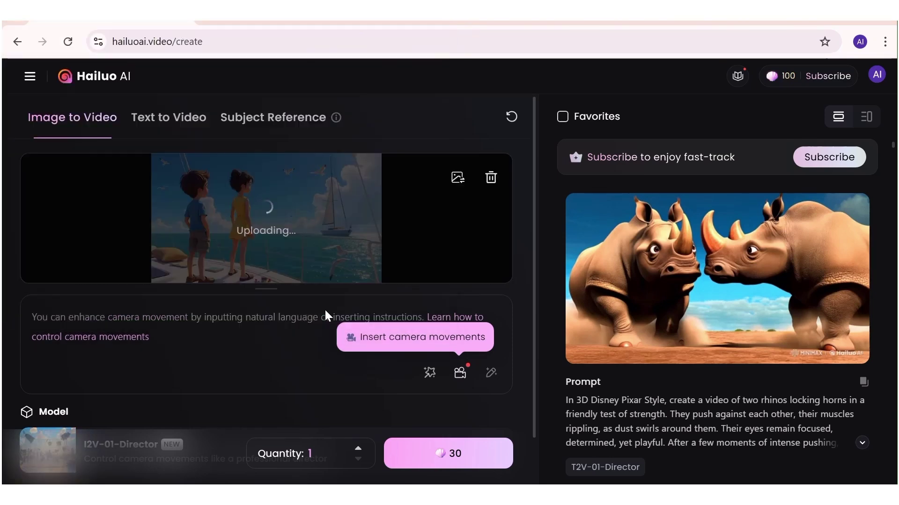
Paste the copied Intro Scene prompt for the sailboat image and generate one video with the I2V-01-Director model
right_click(74, 320)
click(133, 163)
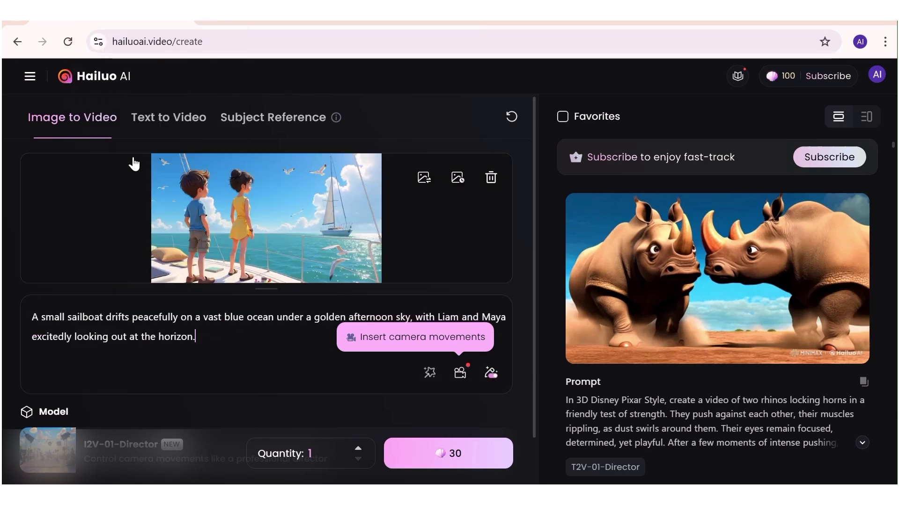
scroll(135, 164, down, 1)
click(461, 454)
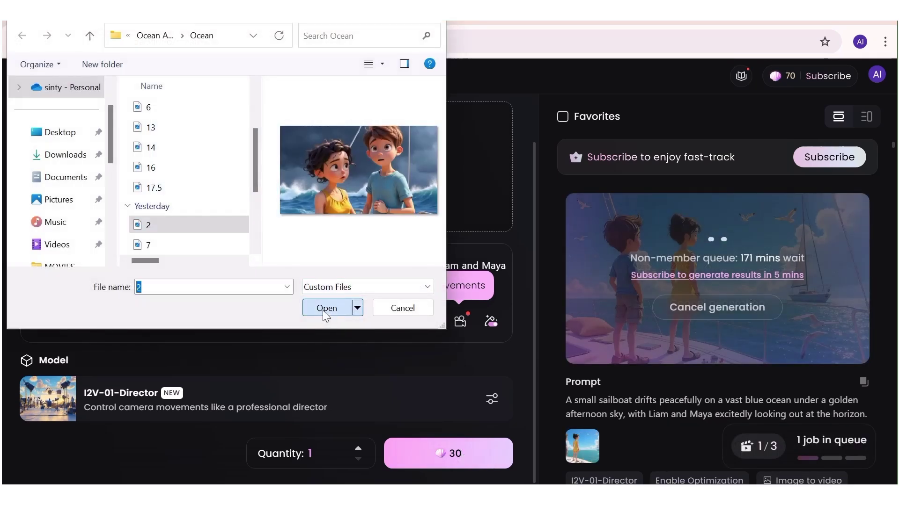
Upload image 2 as the next source photo and replace the prompt with the copied Storm Begins scene prompt
click(327, 307)
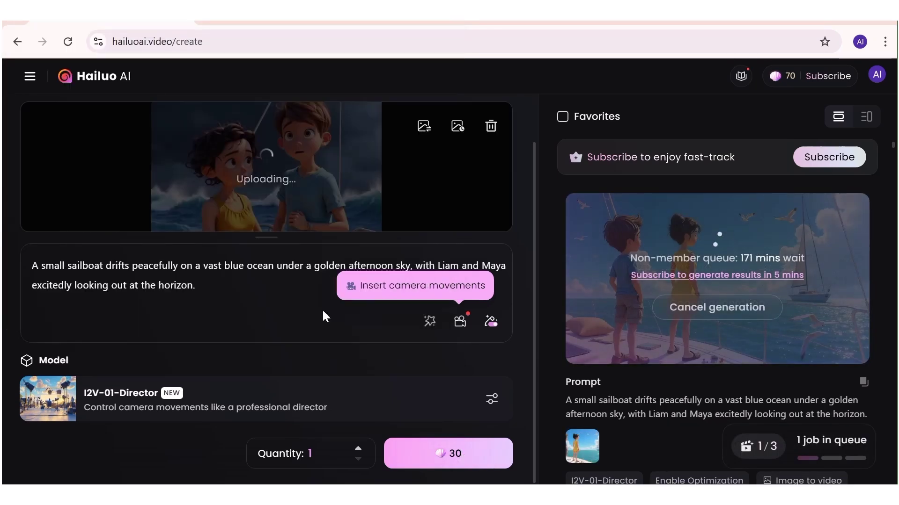
drag(210, 293, 30, 266)
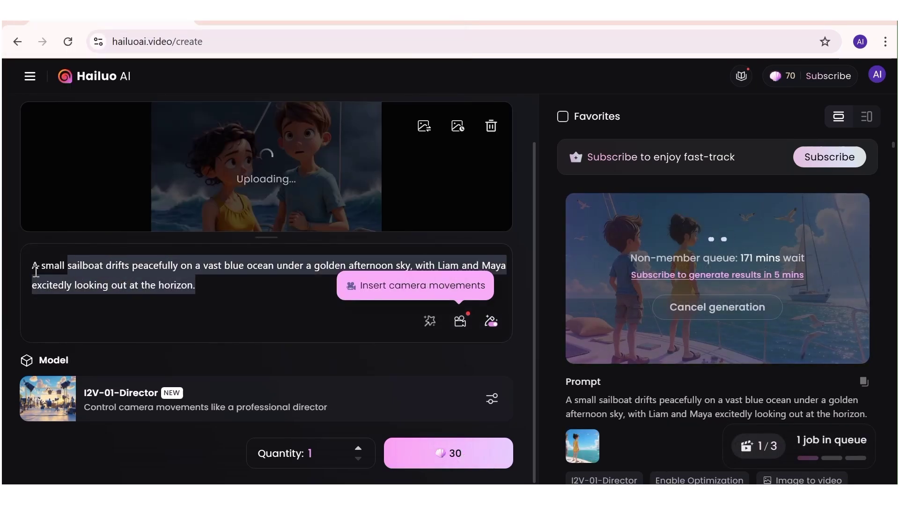
right_click(73, 275)
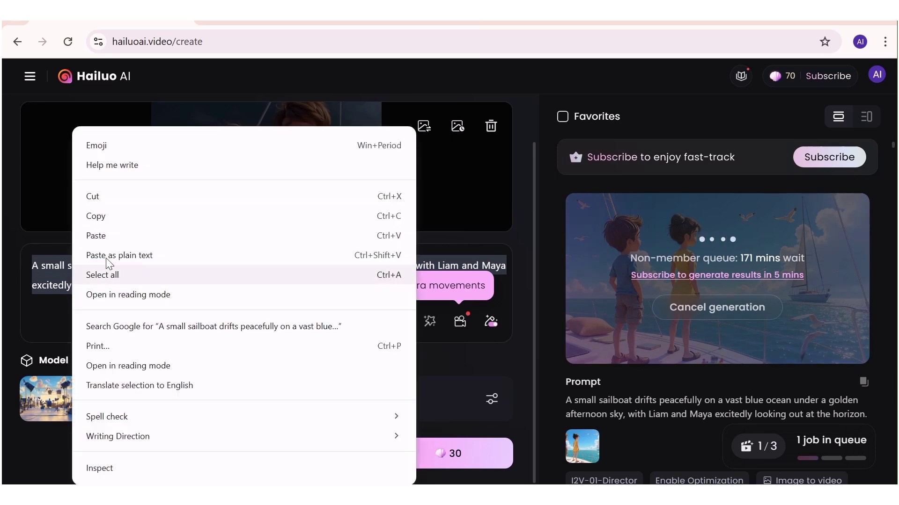
click(128, 235)
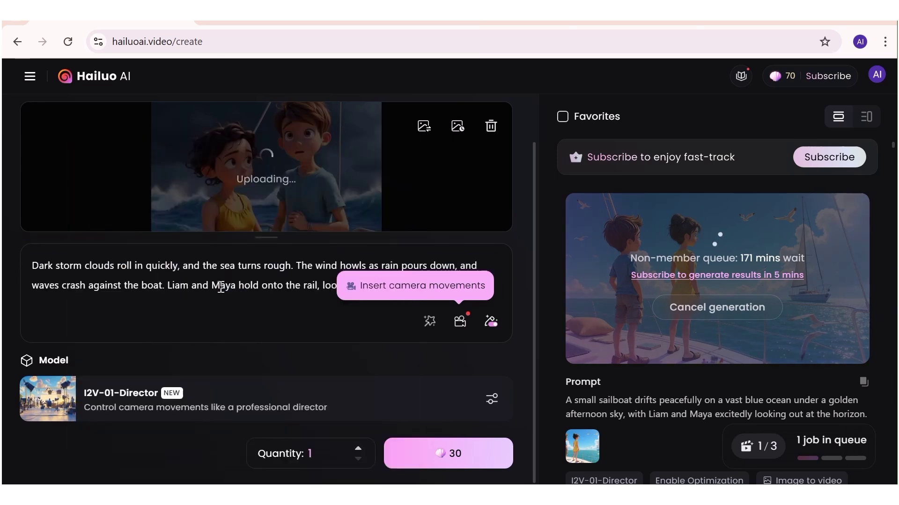